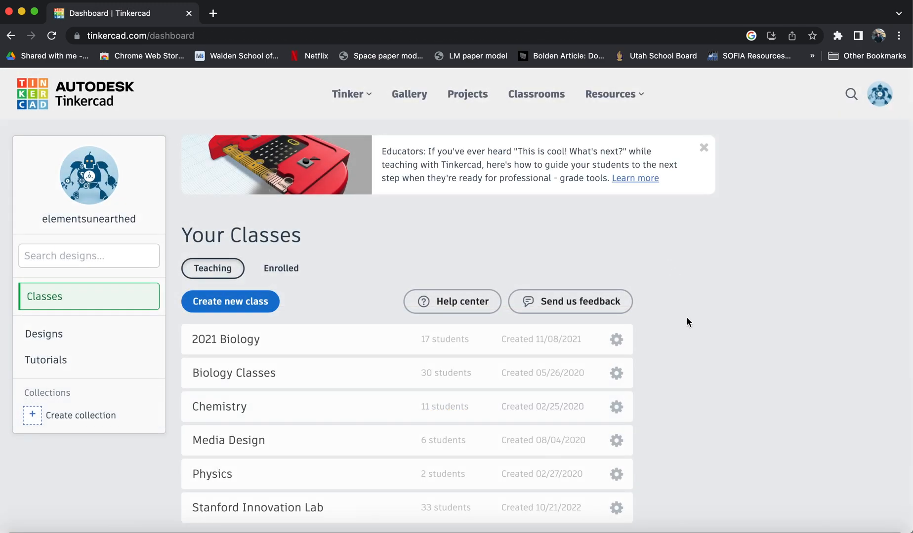
Open the designs list from the dashboard and start a new 3D design.
{"action": "scroll", "coordinate": [686, 318], "scroll_direction": "down", "scroll_amount": 4}
{"action": "scroll", "coordinate": [687, 319], "scroll_direction": "up", "scroll_amount": 3}
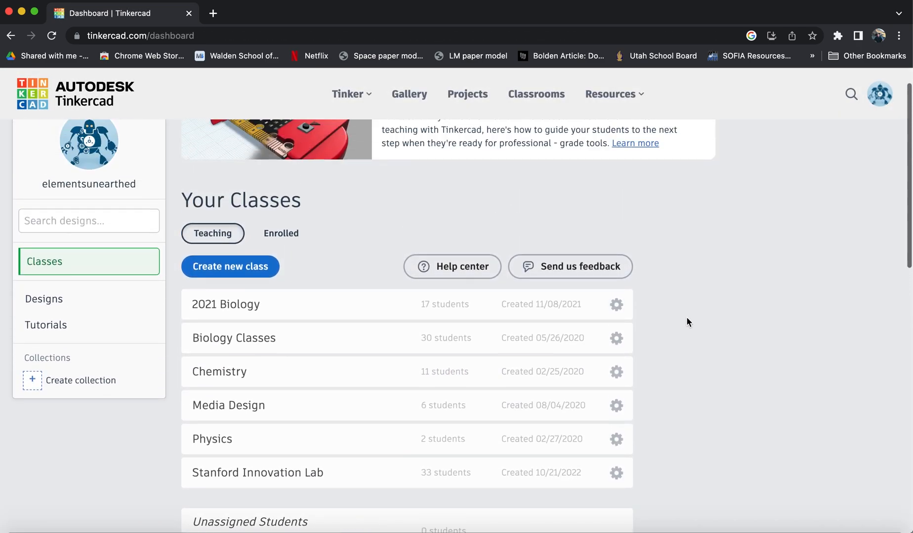
{"action": "scroll", "coordinate": [686, 321], "scroll_direction": "down", "scroll_amount": 1}
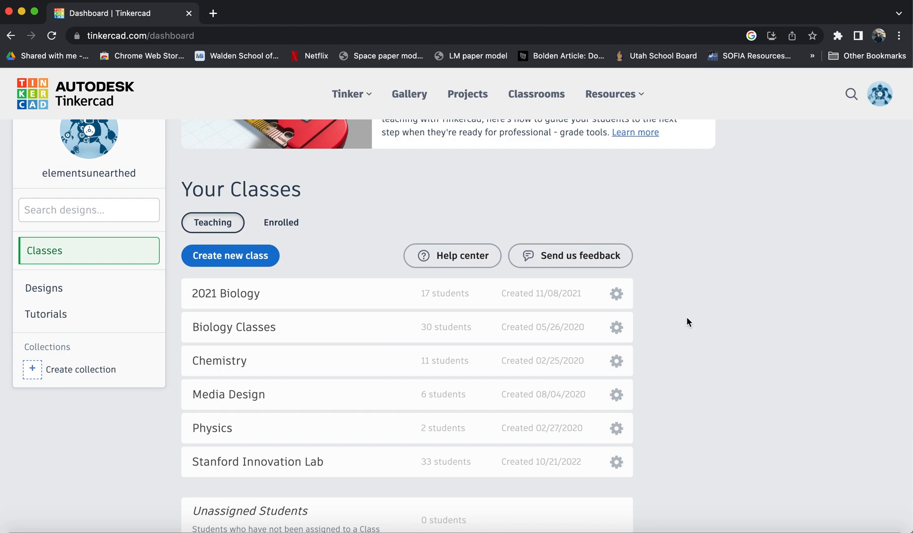
{"action": "left_click", "coordinate": [43, 287]}
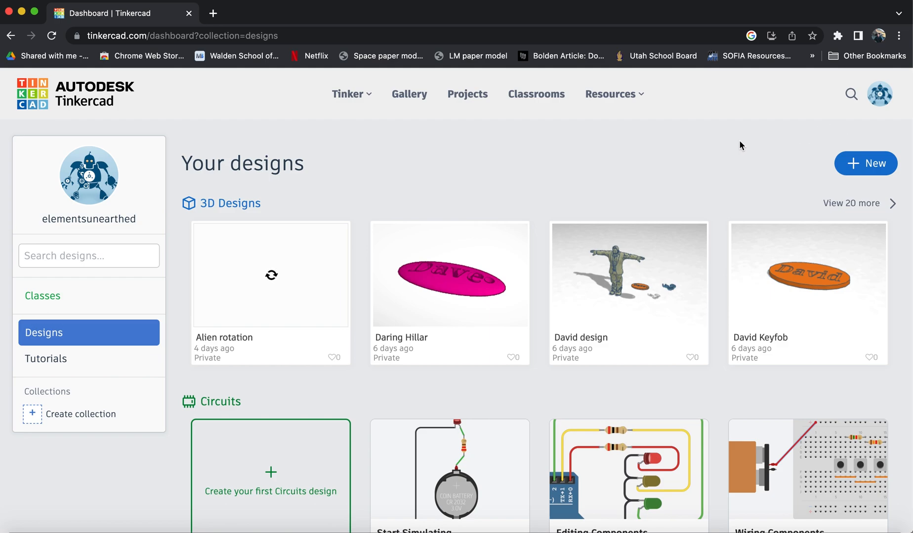
{"action": "left_click", "coordinate": [871, 167]}
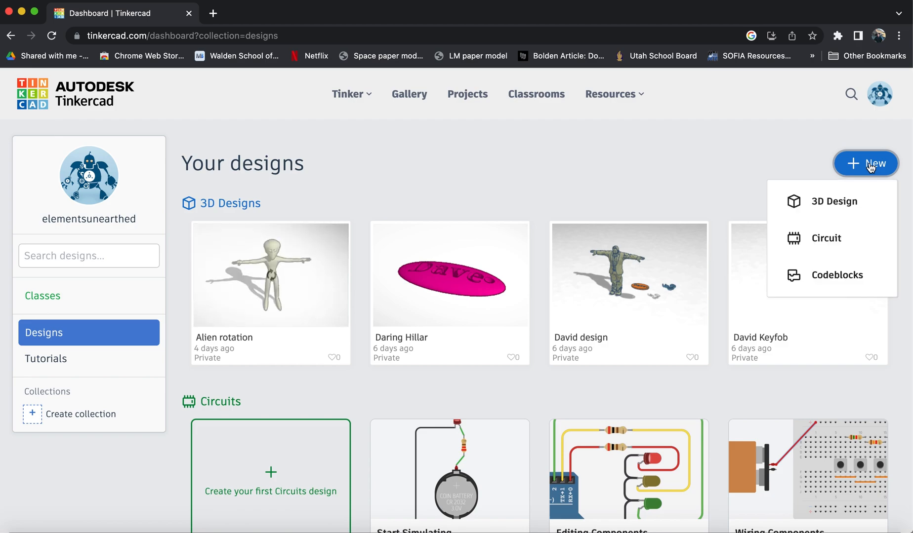
{"action": "left_click", "coordinate": [846, 199]}
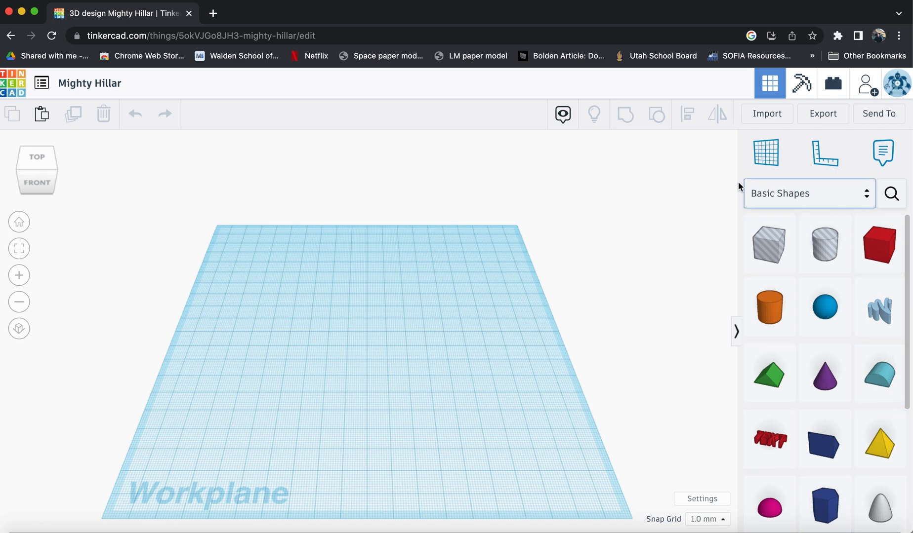
Browse the Basic Shapes library and place a Half Sphere on the workplane.
{"action": "left_click", "coordinate": [849, 198]}
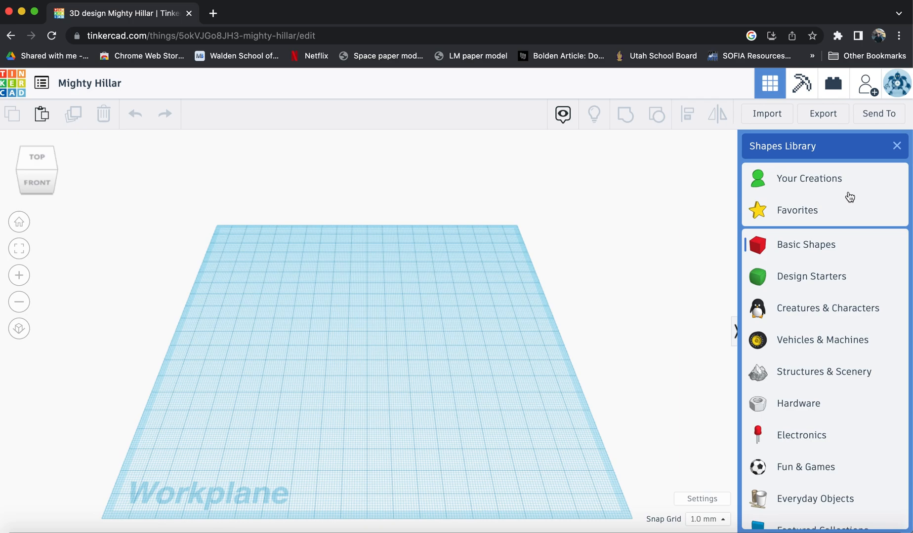
{"action": "left_click", "coordinate": [812, 247]}
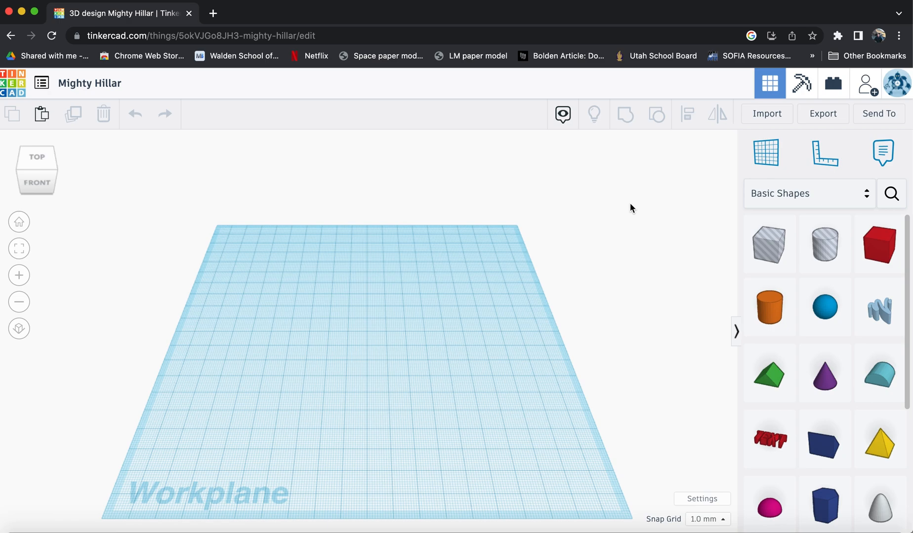
{"action": "scroll", "coordinate": [833, 467], "scroll_direction": "down", "scroll_amount": 5}
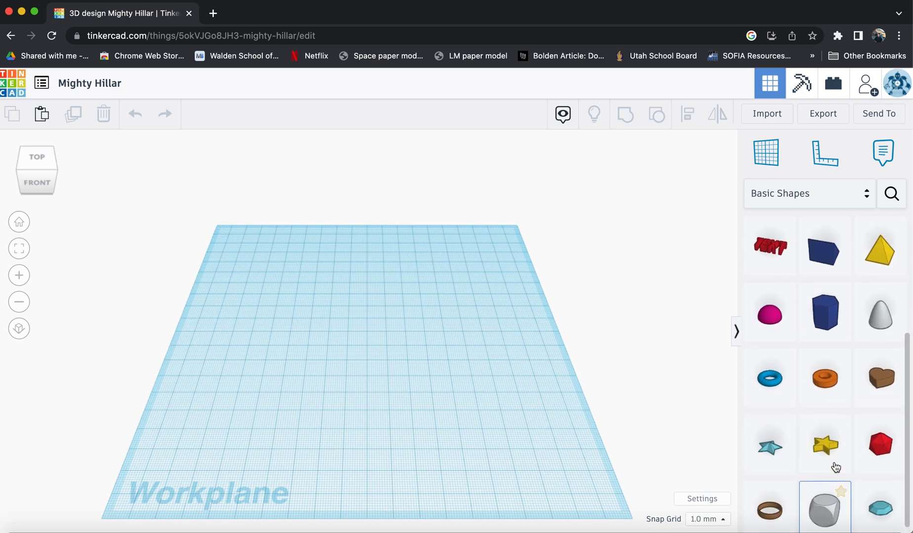
{"action": "scroll", "coordinate": [833, 464], "scroll_direction": "up", "scroll_amount": 5}
{"action": "scroll", "coordinate": [833, 464], "scroll_direction": "down", "scroll_amount": 5}
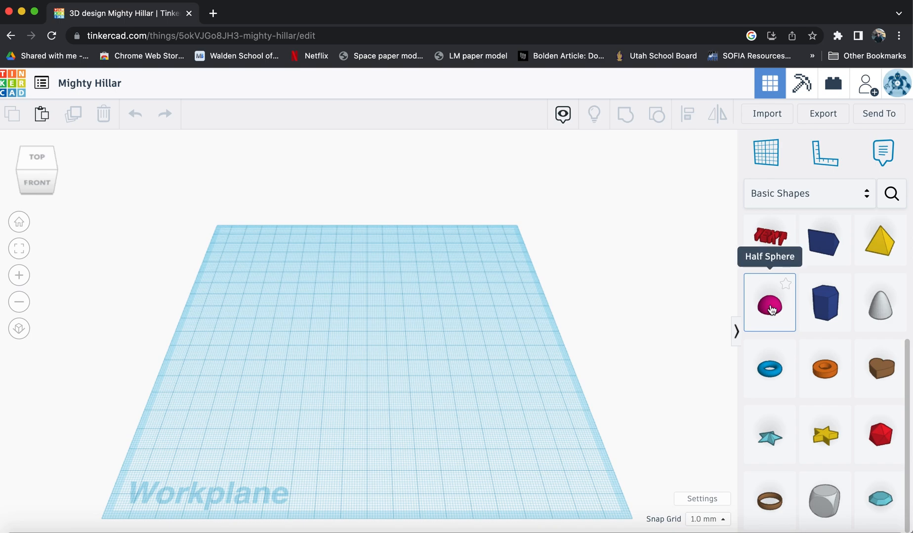
{"action": "left_click_drag", "start_coordinate": [772, 309], "coordinate": [378, 336]}
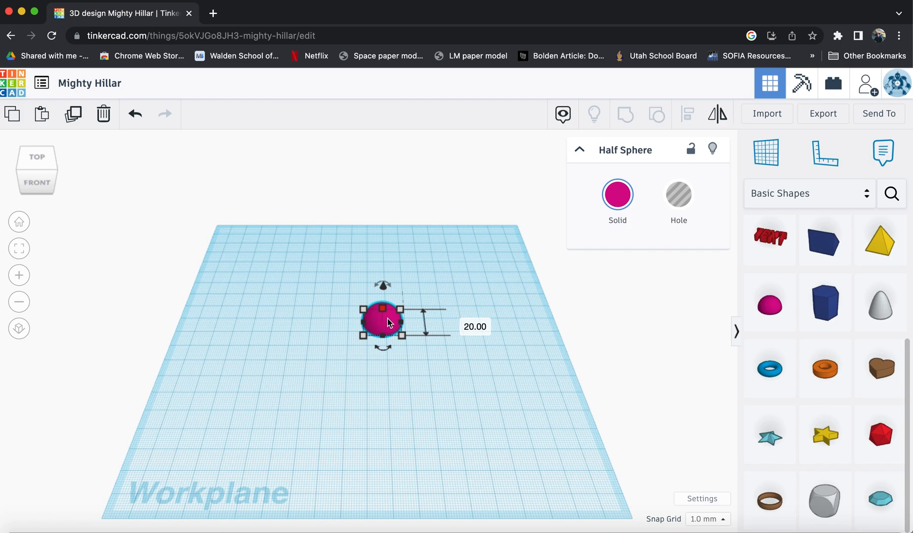
Move the half sphere slightly, then raise it off the workplane and lower it back down.
{"action": "left_click_drag", "start_coordinate": [387, 322], "coordinate": [412, 330]}
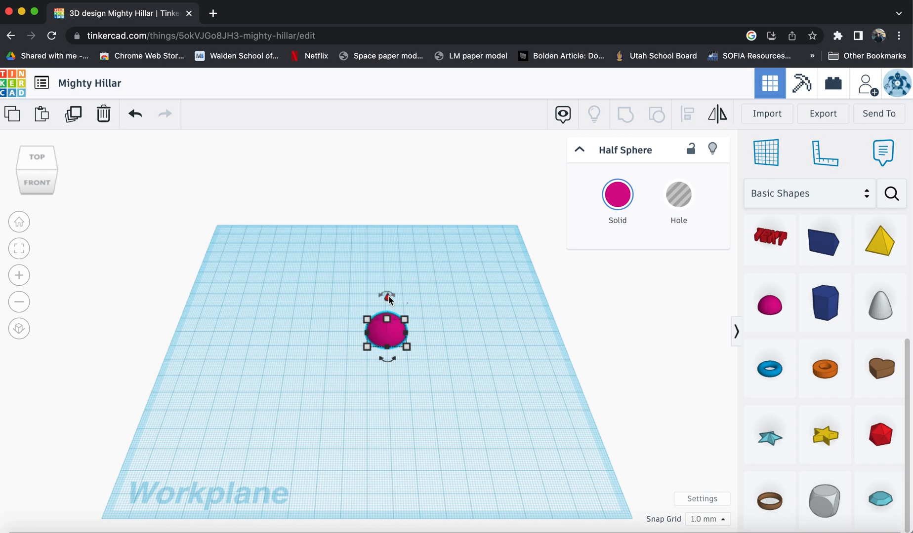
{"action": "left_click_drag", "start_coordinate": [388, 298], "coordinate": [386, 182]}
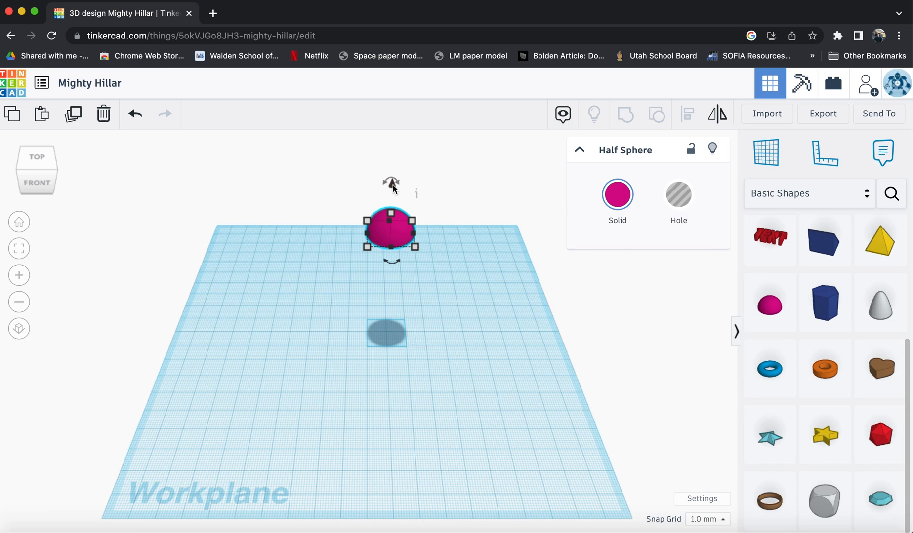
{"action": "left_click_drag", "start_coordinate": [394, 188], "coordinate": [395, 303]}
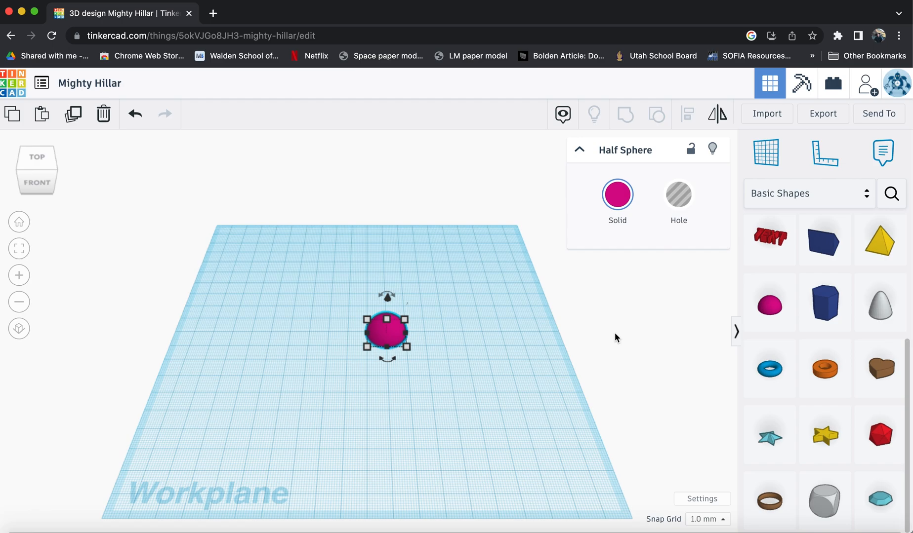
Stretch the half sphere into a wide flat oval about 100 mm by 50 mm using its corner handles.
{"action": "mouse_move", "coordinate": [406, 346]}
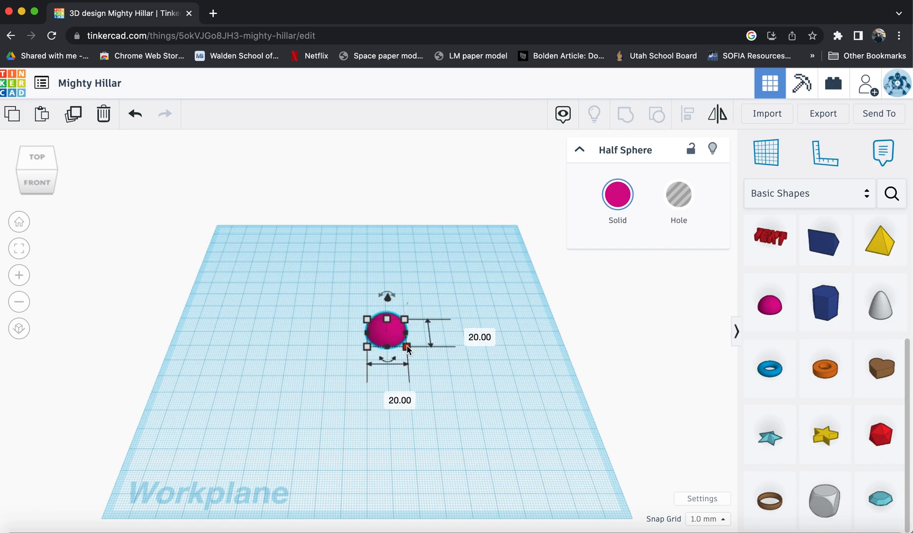
{"action": "mouse_move", "coordinate": [406, 346]}
{"action": "left_mouse_down"}
{"action": "mouse_move", "coordinate": [520, 380]}
{"action": "mouse_move", "coordinate": [542, 372]}
{"action": "mouse_move", "coordinate": [420, 475]}
{"action": "mouse_move", "coordinate": [488, 323]}
{"action": "mouse_move", "coordinate": [467, 387]}
{"action": "mouse_move", "coordinate": [424, 408]}
{"action": "mouse_move", "coordinate": [416, 376]}
{"action": "mouse_move", "coordinate": [472, 326]}
{"action": "mouse_move", "coordinate": [510, 363]}
{"action": "mouse_move", "coordinate": [415, 338]}
{"action": "left_mouse_up"}
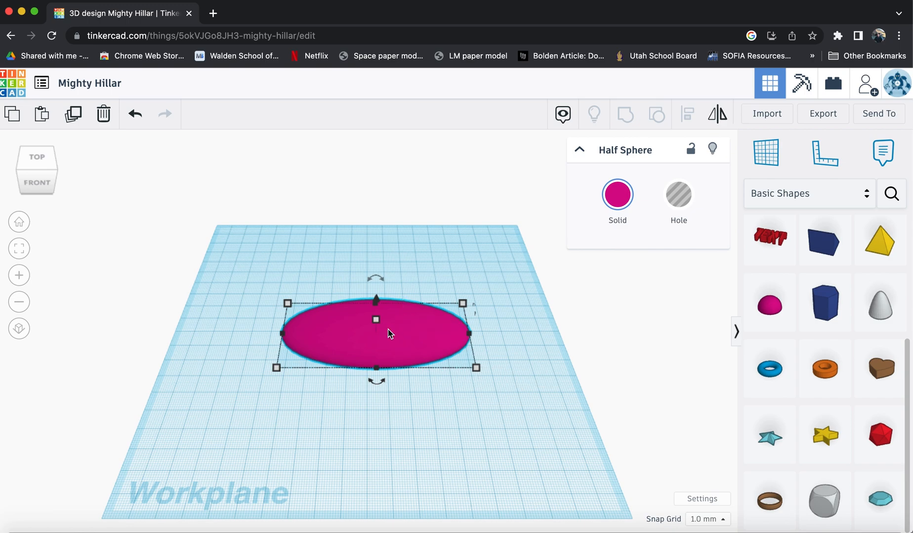
{"action": "left_click", "coordinate": [376, 322]}
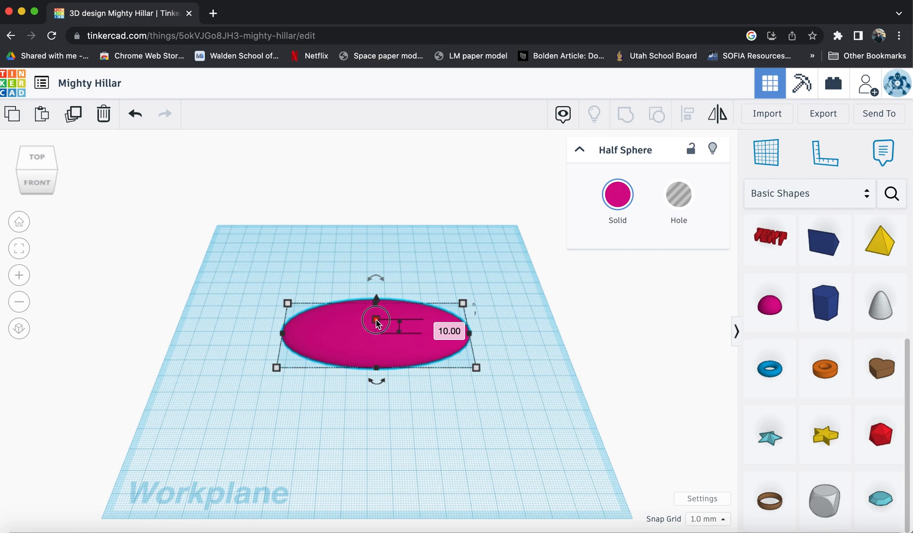
{"action": "mouse_move", "coordinate": [377, 322]}
{"action": "left_mouse_down"}
{"action": "mouse_move", "coordinate": [373, 222]}
{"action": "mouse_move", "coordinate": [387, 373]}
{"action": "mouse_move", "coordinate": [377, 300]}
{"action": "mouse_move", "coordinate": [380, 322]}
{"action": "left_mouse_up"}
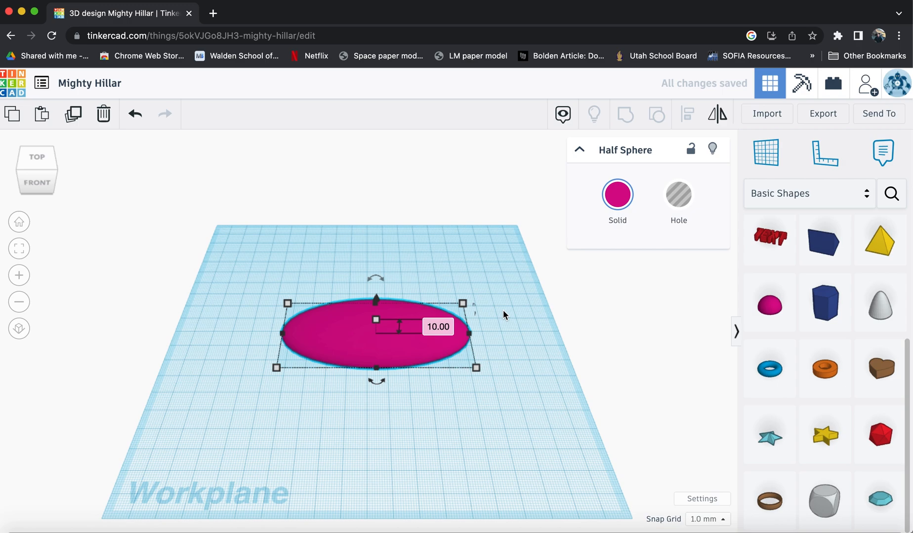
{"action": "mouse_move", "coordinate": [476, 369]}
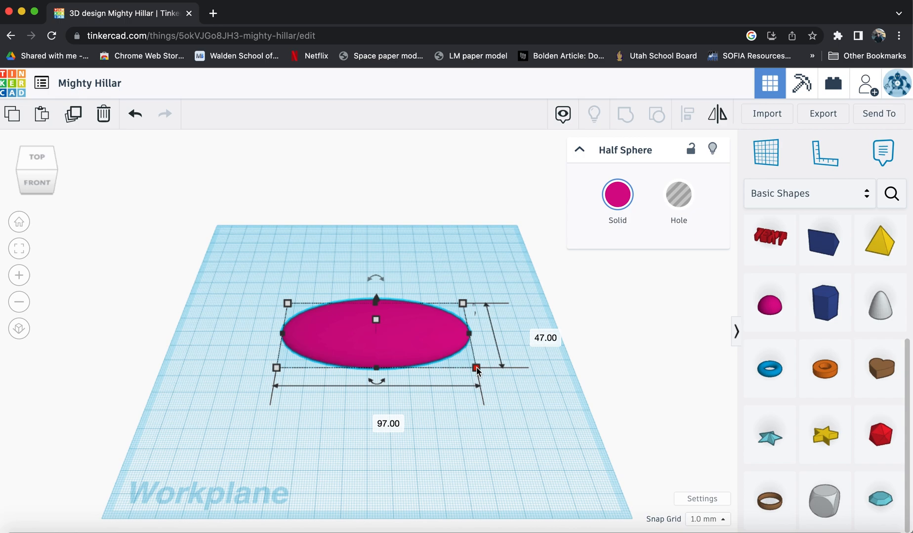
{"action": "mouse_move", "coordinate": [476, 369]}
{"action": "left_mouse_down", "text": "shift"}
{"action": "mouse_move", "coordinate": [521, 404]}
{"action": "mouse_move", "coordinate": [401, 353]}
{"action": "mouse_move", "coordinate": [467, 378]}
{"action": "left_mouse_up", "text": "shift"}
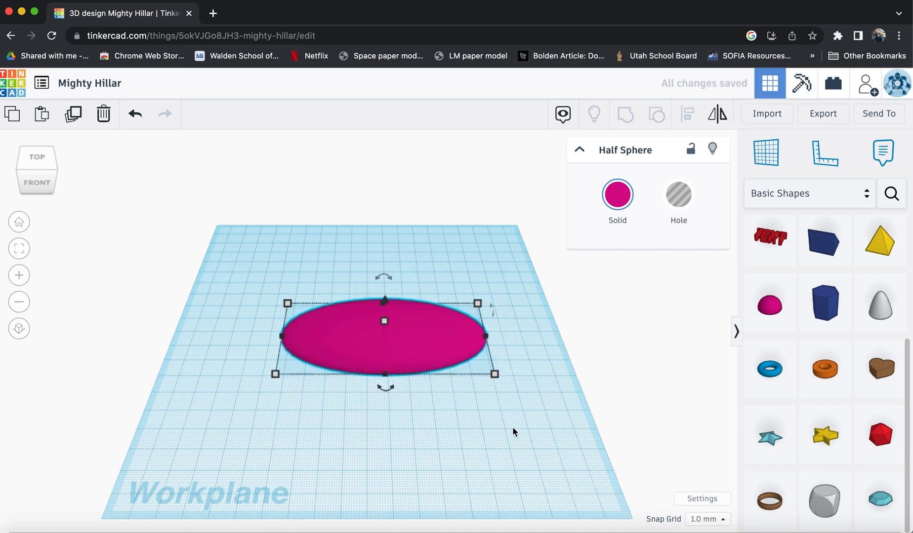
Rotate the oval 45 degrees on the workplane.
{"action": "mouse_move", "coordinate": [375, 281]}
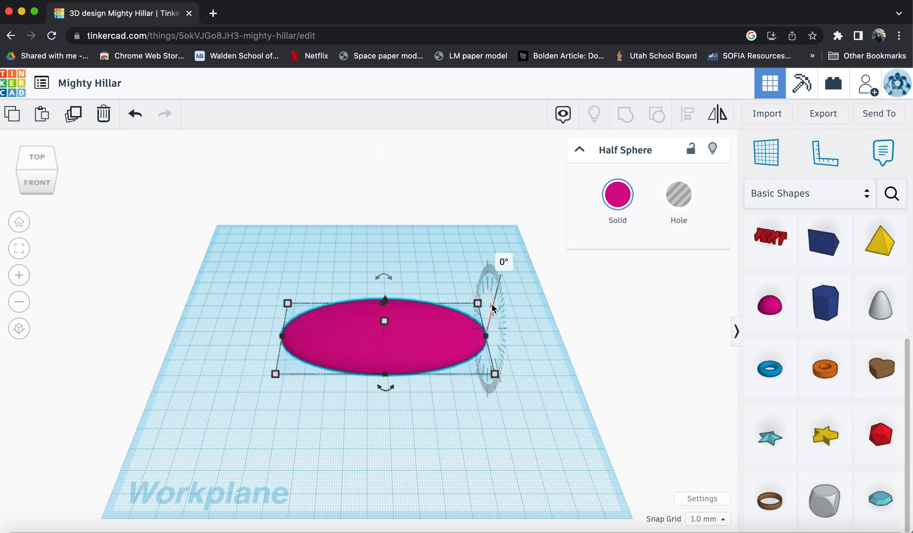
{"action": "mouse_move", "coordinate": [374, 388]}
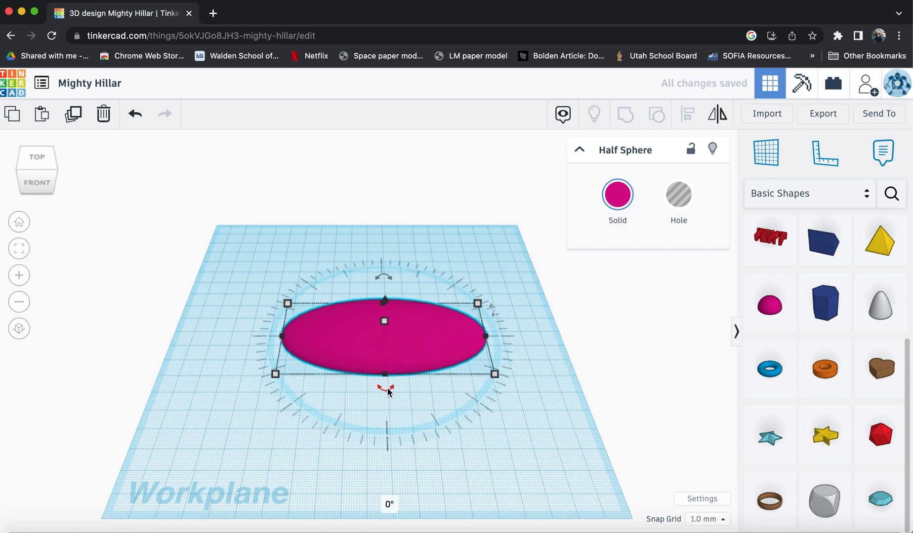
{"action": "left_click", "coordinate": [390, 503]}
{"action": "type", "text": "45"}
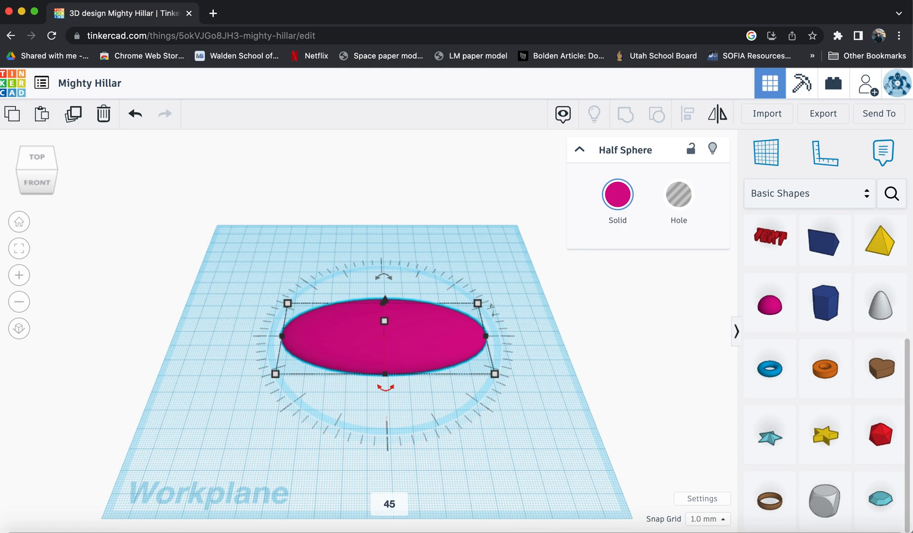
{"action": "key", "text": "Return"}
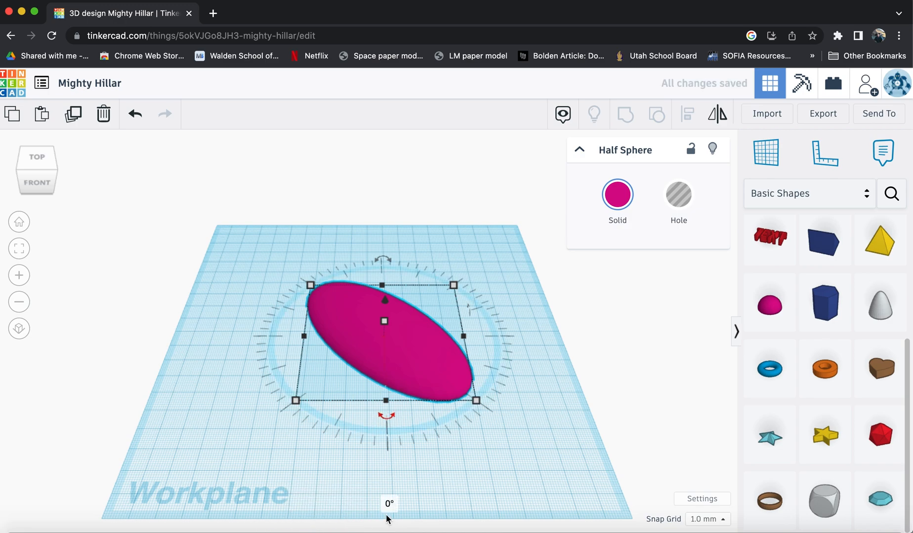
Rotate the oval back by -45 degrees.
{"action": "left_click", "coordinate": [389, 501]}
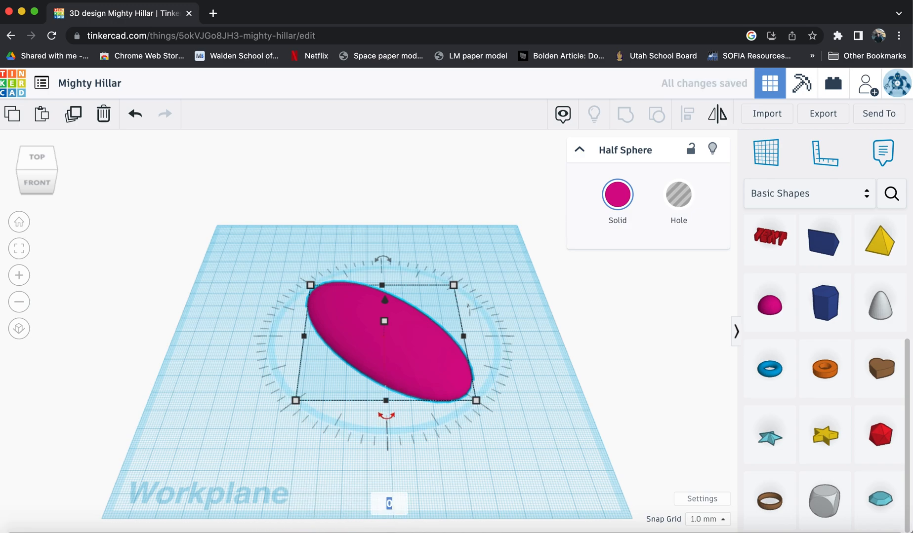
{"action": "type", "text": "-43"}
{"action": "key", "text": "BackSpace"}
{"action": "type", "text": "5"}
{"action": "key", "text": "Return"}
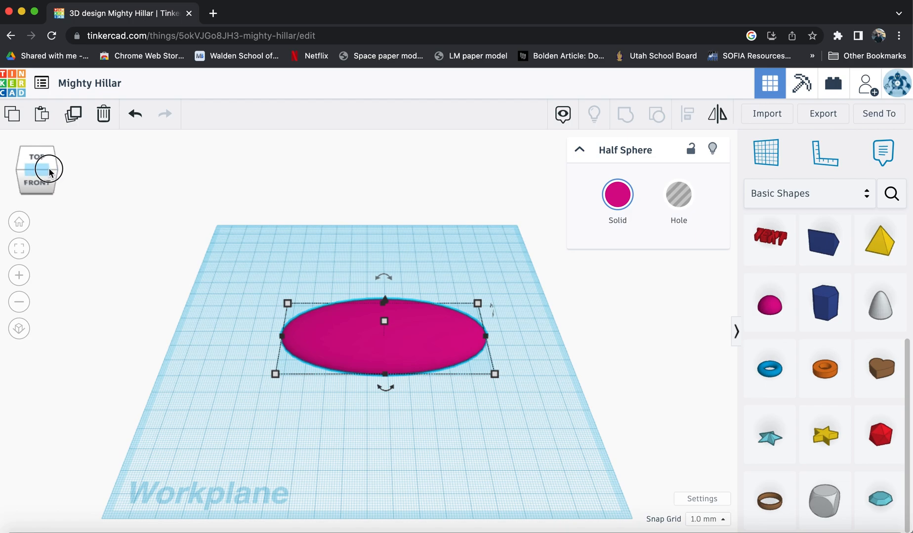
Examine the oval from the top, front and default views using the view cube.
{"action": "mouse_move", "coordinate": [48, 168]}
{"action": "left_mouse_down"}
{"action": "mouse_move", "coordinate": [69, 168]}
{"action": "mouse_move", "coordinate": [22, 170]}
{"action": "mouse_move", "coordinate": [63, 174]}
{"action": "mouse_move", "coordinate": [67, 164]}
{"action": "mouse_move", "coordinate": [67, 179]}
{"action": "mouse_move", "coordinate": [49, 172]}
{"action": "left_mouse_up"}
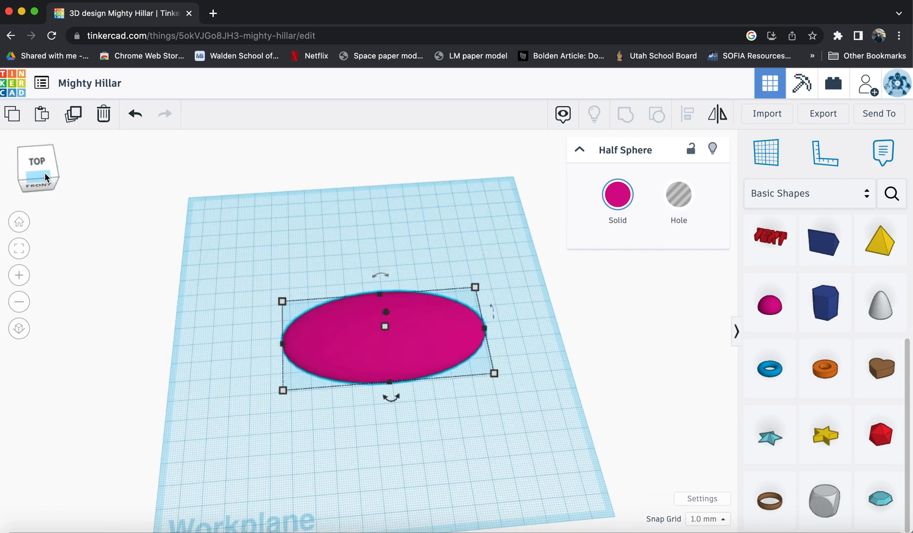
{"action": "left_click", "coordinate": [38, 162]}
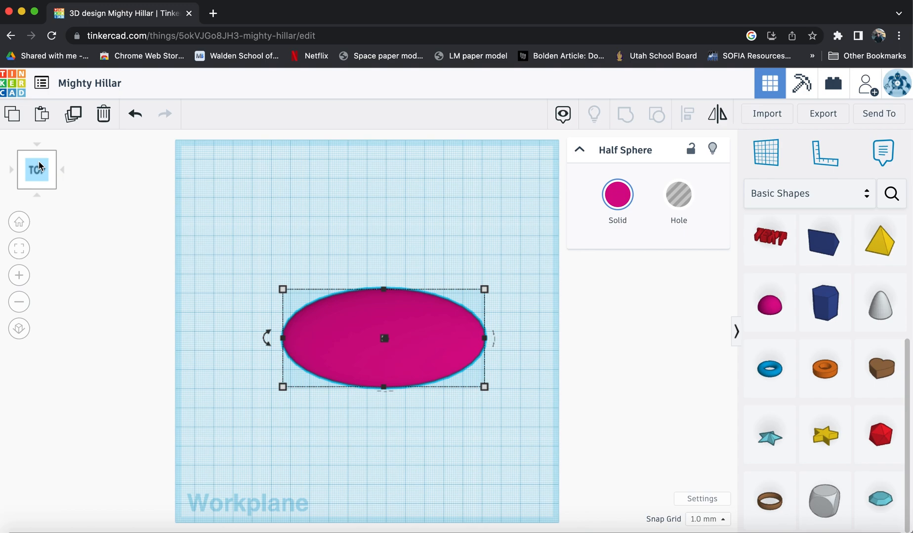
{"action": "left_click_drag", "start_coordinate": [40, 166], "coordinate": [48, 175]}
{"action": "left_click", "coordinate": [42, 177]}
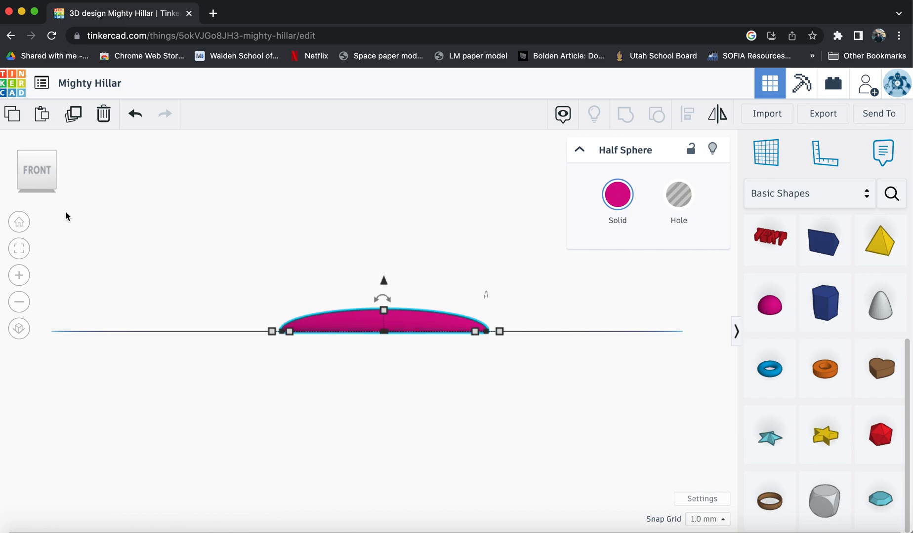
{"action": "mouse_move", "coordinate": [42, 168]}
{"action": "left_mouse_down"}
{"action": "mouse_move", "coordinate": [45, 157]}
{"action": "mouse_move", "coordinate": [47, 166]}
{"action": "left_mouse_up"}
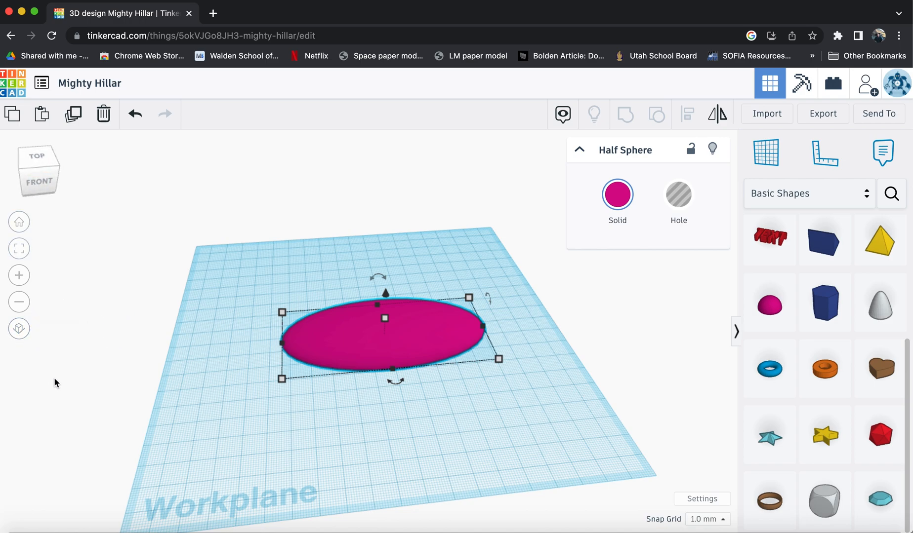
{"action": "left_click", "coordinate": [19, 330]}
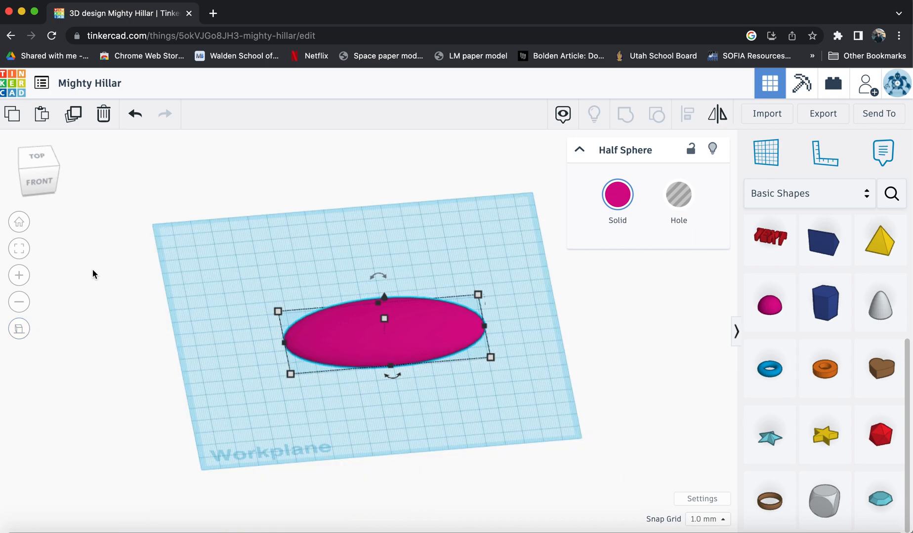
{"action": "left_click", "coordinate": [40, 160]}
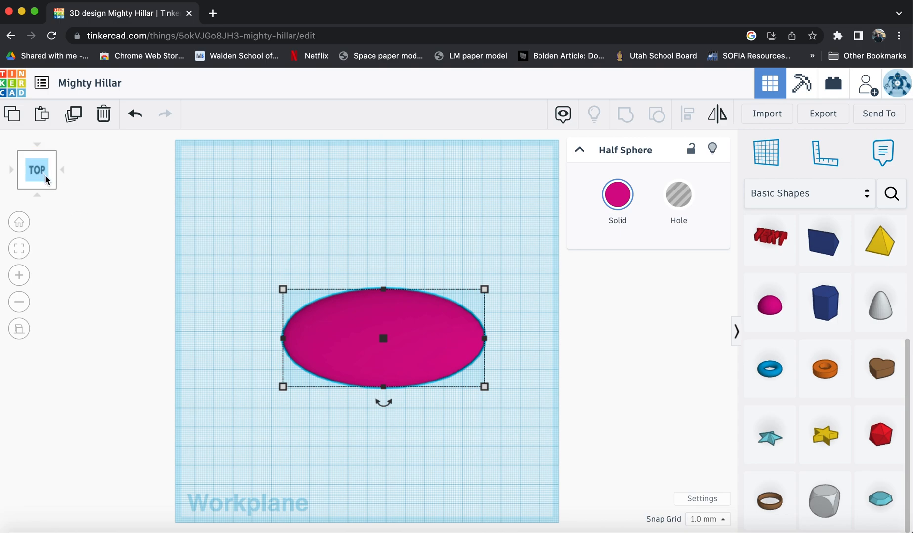
{"action": "left_click", "coordinate": [46, 179]}
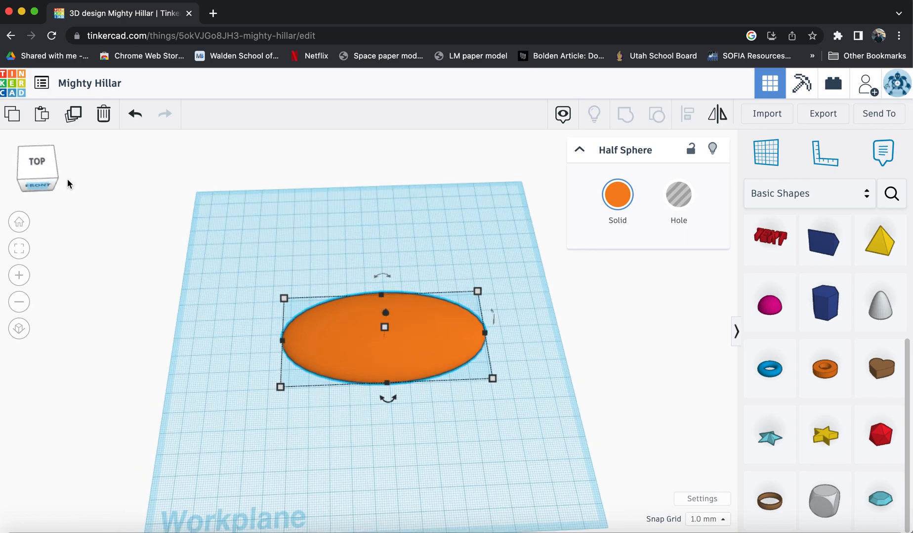
Undo the oval's colour change and deselect it.
{"action": "scroll", "coordinate": [803, 268], "scroll_direction": "up", "scroll_amount": 5}
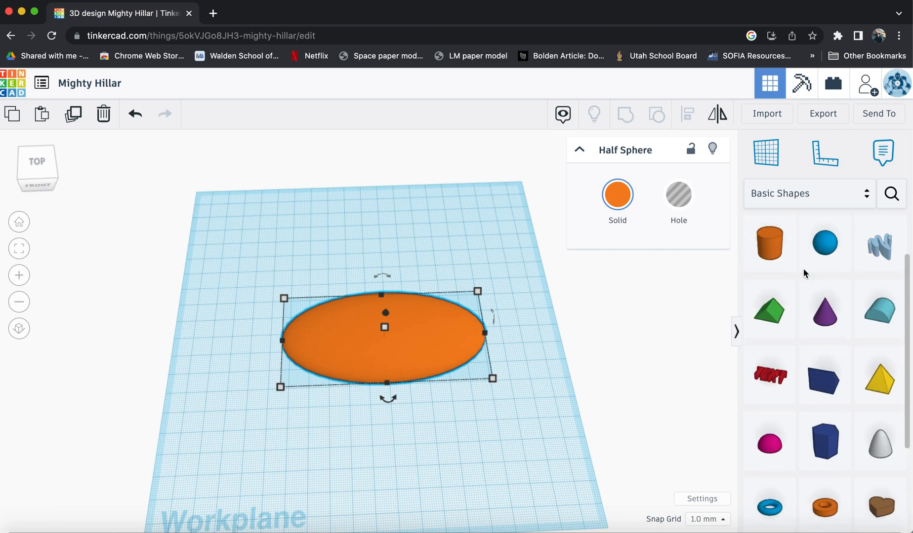
{"action": "key", "text": "ctrl+z"}
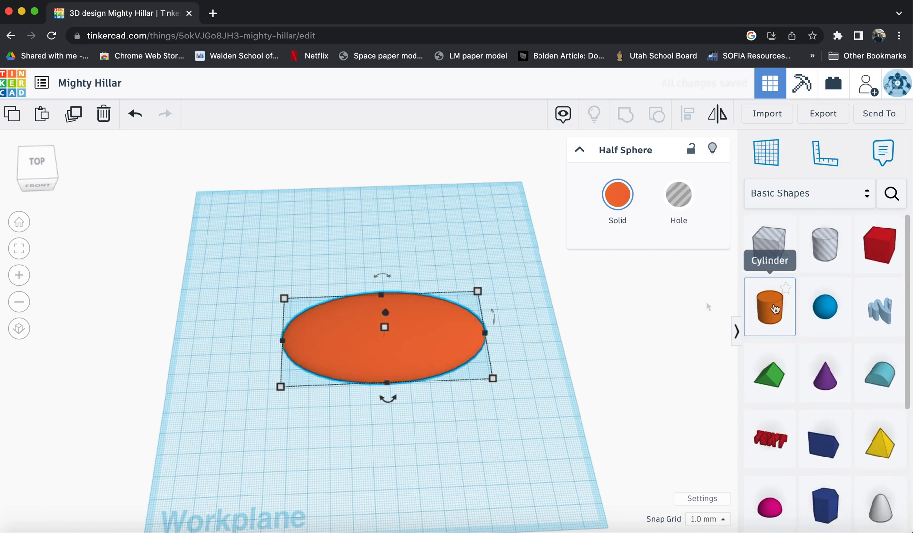
{"action": "left_click", "coordinate": [464, 267]}
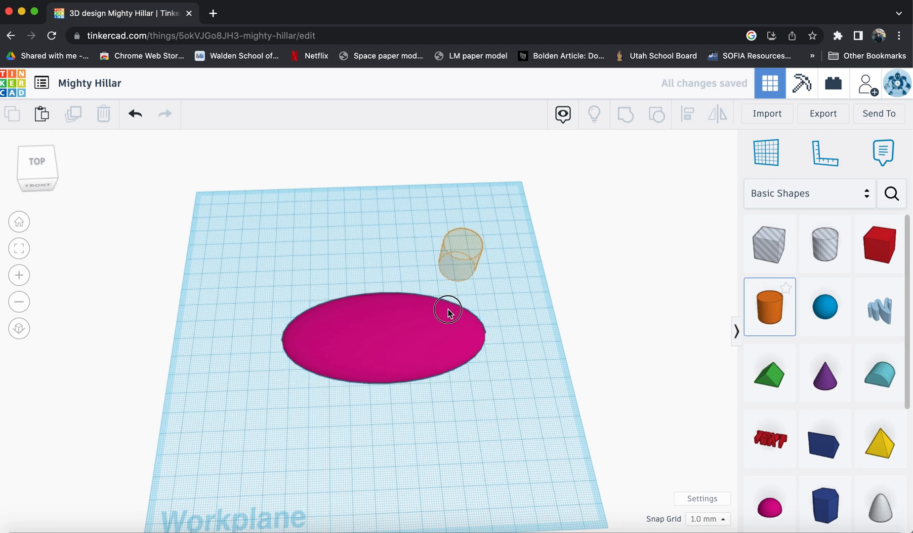
Place a cylinder on the right part of the oval and scale it down to 11 by 11 mm.
{"action": "left_click", "coordinate": [446, 336]}
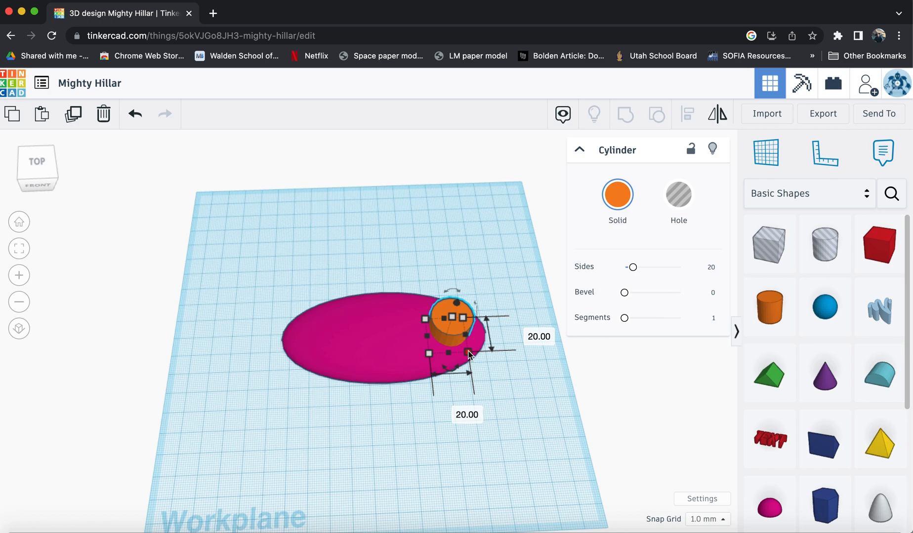
{"action": "left_click_drag", "start_coordinate": [469, 354], "coordinate": [444, 334]}
{"action": "left_click_drag", "start_coordinate": [447, 338], "coordinate": [449, 335]}
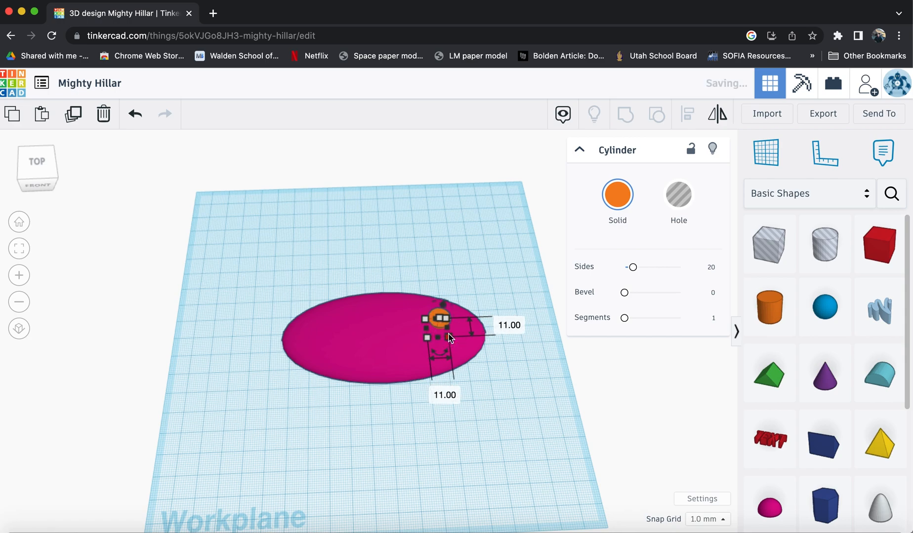
Raise the cylinder's height to about 19 mm and lower it below the workplane so it passes through the oval.
{"action": "mouse_move", "coordinate": [49, 172]}
{"action": "left_mouse_down"}
{"action": "mouse_move", "coordinate": [46, 165]}
{"action": "mouse_move", "coordinate": [53, 170]}
{"action": "left_mouse_up"}
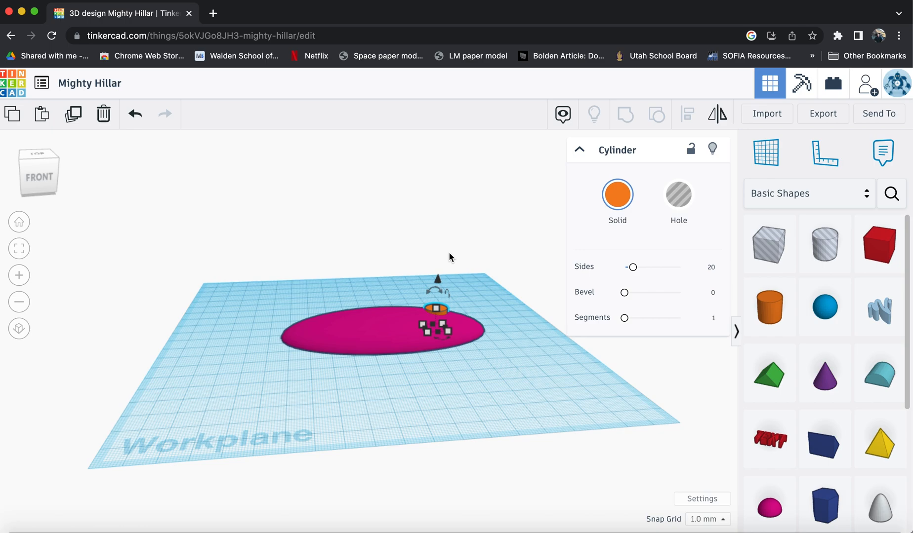
{"action": "mouse_move", "coordinate": [439, 309]}
{"action": "left_click_drag", "start_coordinate": [436, 311], "coordinate": [437, 295]}
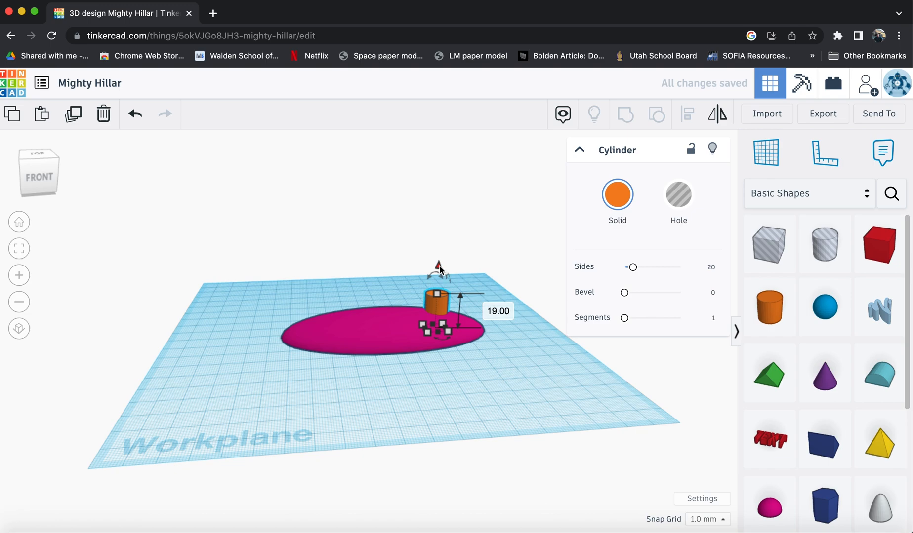
{"action": "left_click_drag", "start_coordinate": [439, 267], "coordinate": [437, 281]}
Check the cylinder from the front and top views and undo the last change.
{"action": "left_click", "coordinate": [39, 177]}
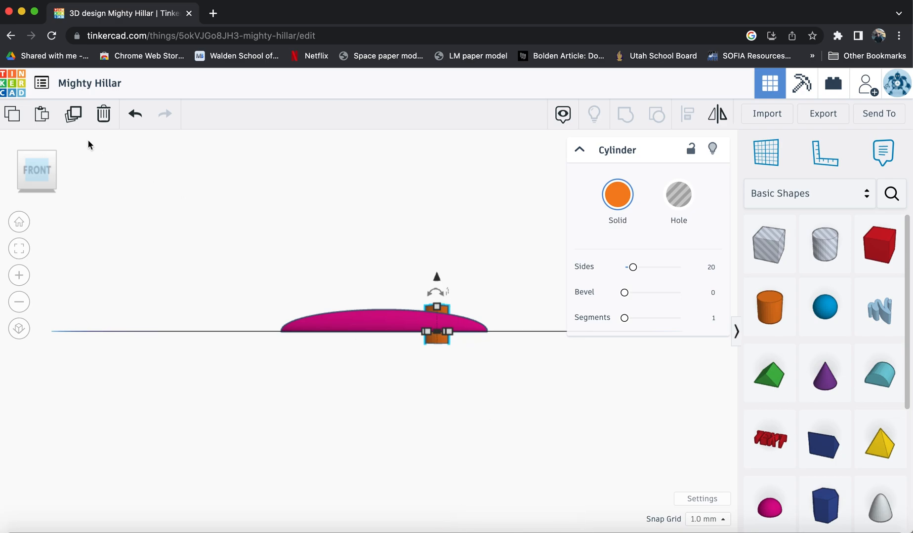
{"action": "left_click_drag", "start_coordinate": [45, 170], "coordinate": [44, 205]}
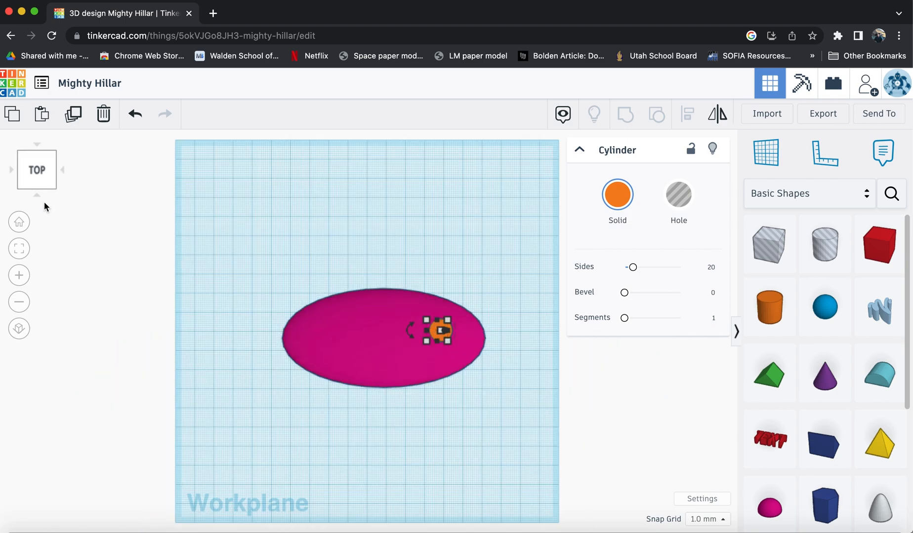
{"action": "mouse_move", "coordinate": [446, 338]}
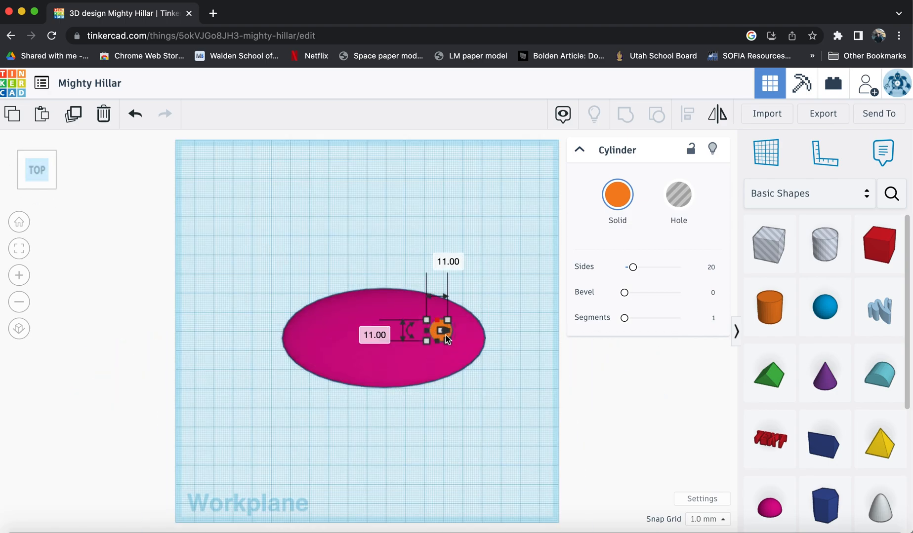
{"action": "key", "text": "super+z"}
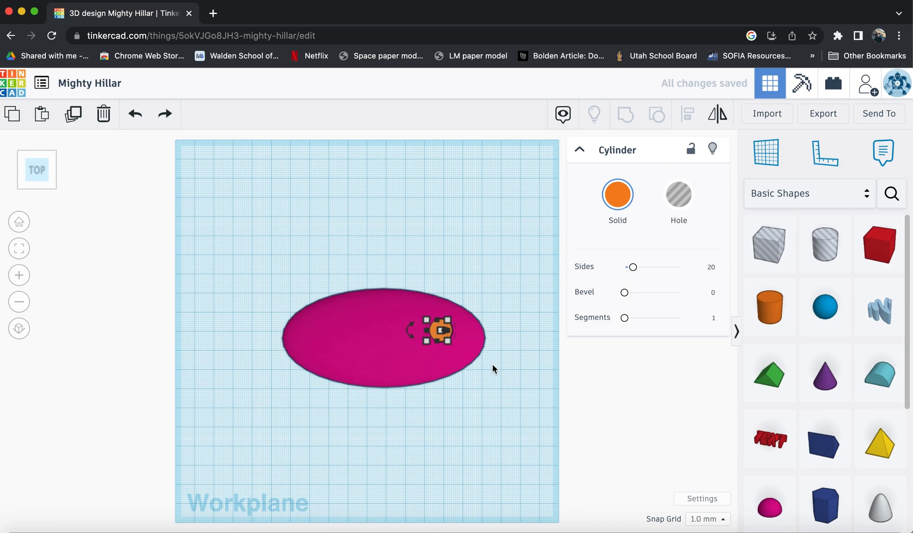
Move the cylinder further toward the right end of the oval.
{"action": "scroll", "coordinate": [498, 357], "scroll_direction": "up", "scroll_amount": 6}
{"action": "scroll", "coordinate": [498, 357], "scroll_direction": "down", "scroll_amount": 5}
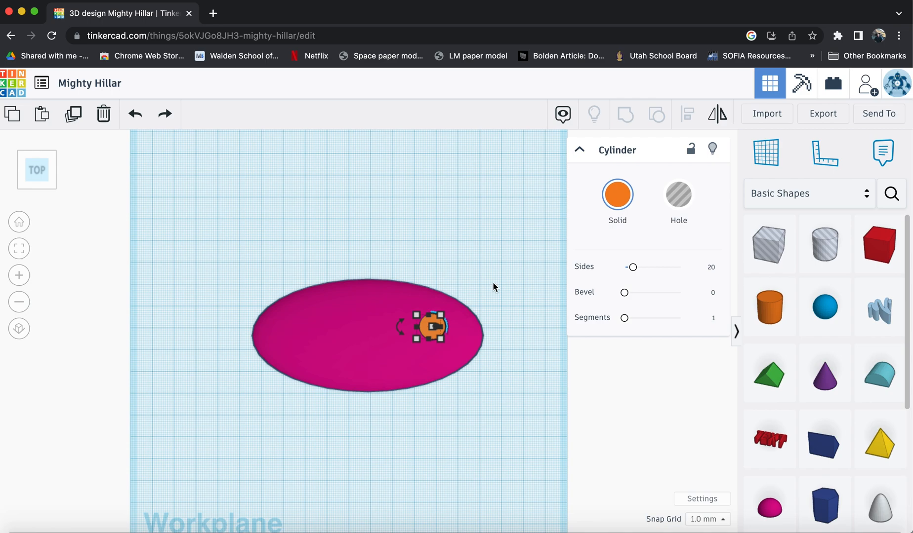
{"action": "scroll", "coordinate": [493, 284], "scroll_direction": "up", "scroll_amount": 5}
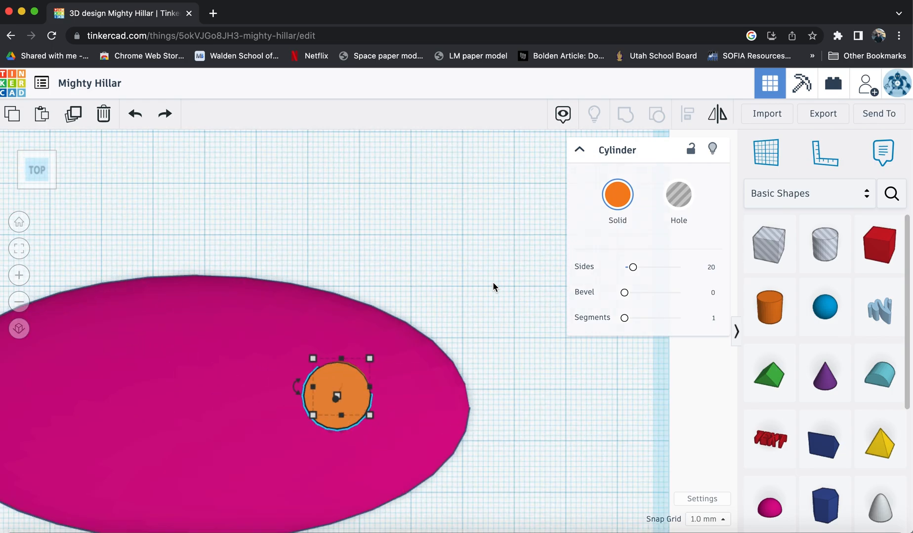
{"action": "scroll", "coordinate": [492, 284], "scroll_direction": "down", "scroll_amount": 5}
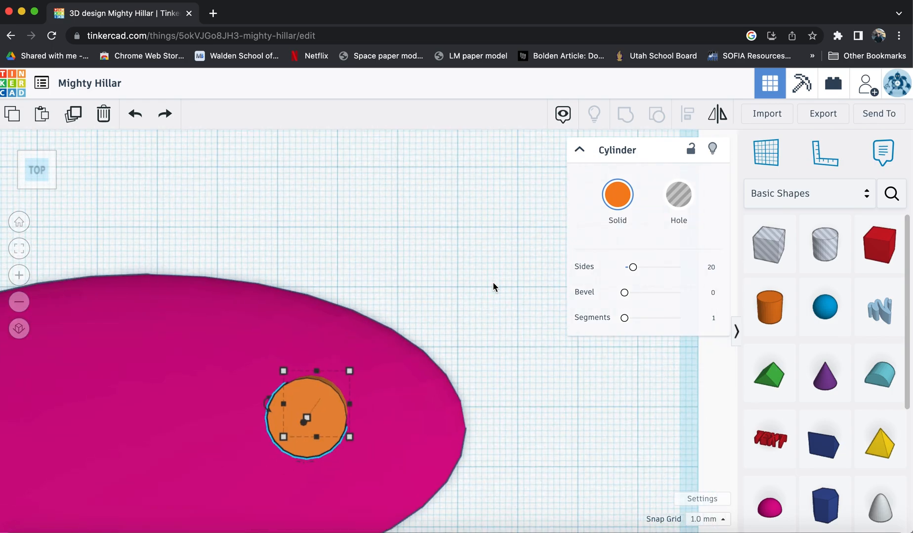
{"action": "scroll", "coordinate": [493, 284], "scroll_direction": "up", "scroll_amount": 10}
{"action": "scroll", "coordinate": [493, 284], "scroll_direction": "down", "scroll_amount": 6}
{"action": "scroll", "coordinate": [493, 284], "scroll_direction": "down", "scroll_amount": 1}
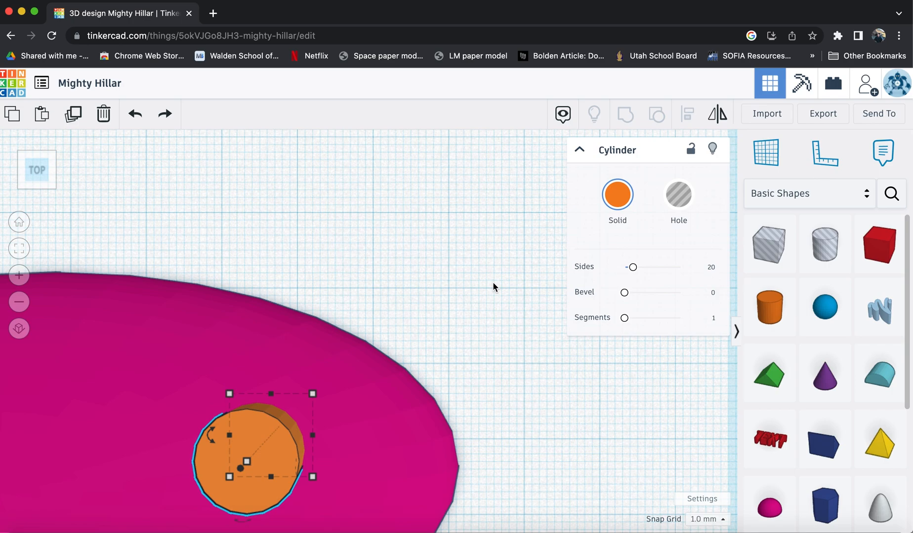
{"action": "middle_click_drag", "start_coordinate": [475, 314], "coordinate": [676, 186]}
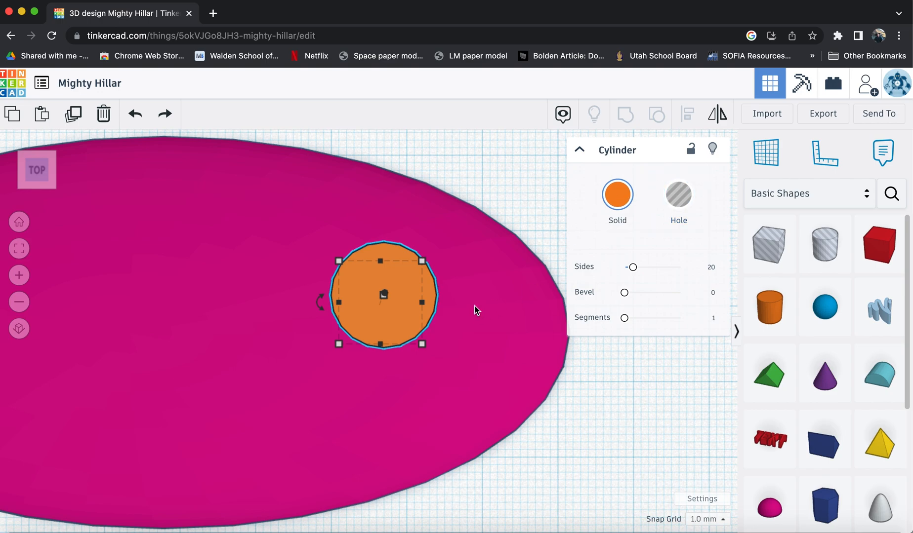
{"action": "left_click_drag", "start_coordinate": [429, 294], "coordinate": [488, 321]}
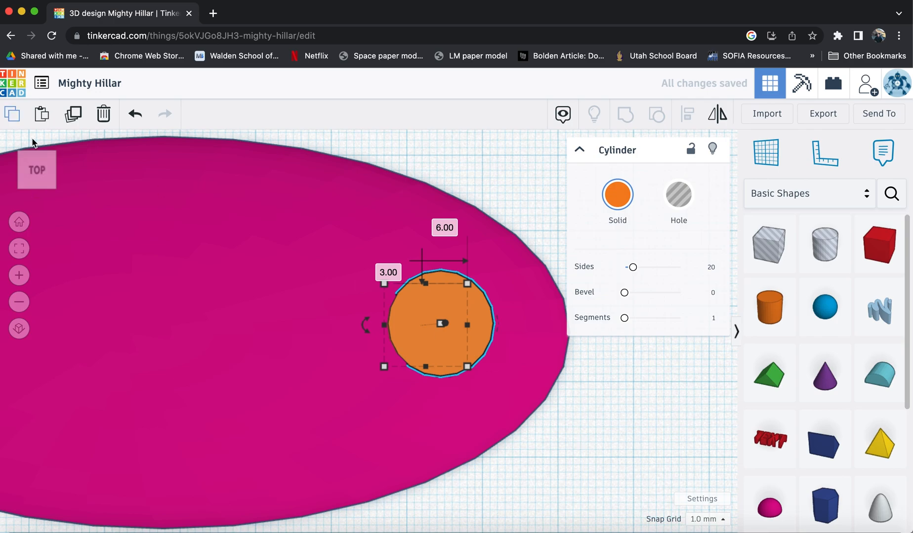
Turn the cylinder into a hole and group it with the oval to cut a hole through the base.
{"action": "mouse_move", "coordinate": [43, 178]}
{"action": "left_mouse_down"}
{"action": "mouse_move", "coordinate": [46, 164]}
{"action": "mouse_move", "coordinate": [36, 169]}
{"action": "mouse_move", "coordinate": [47, 160]}
{"action": "mouse_move", "coordinate": [35, 166]}
{"action": "mouse_move", "coordinate": [40, 173]}
{"action": "left_mouse_up"}
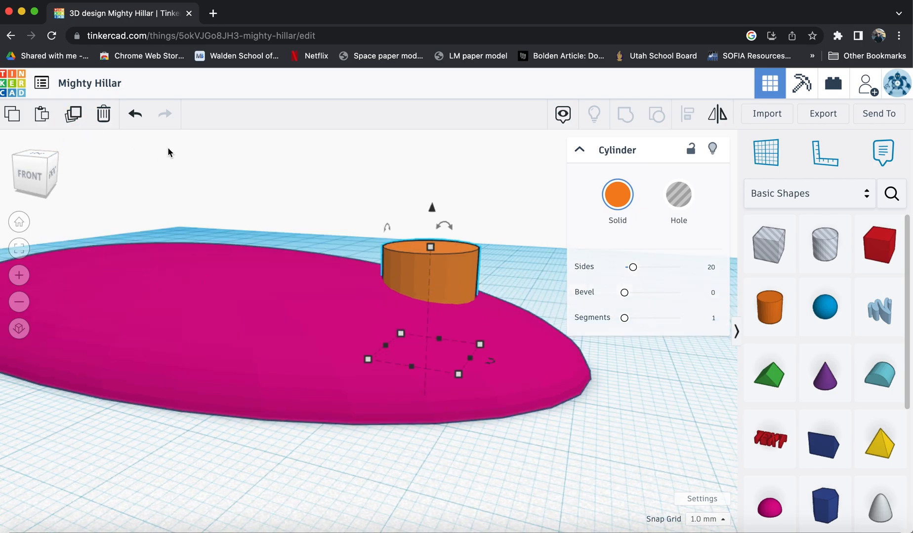
{"action": "left_click", "coordinate": [680, 196]}
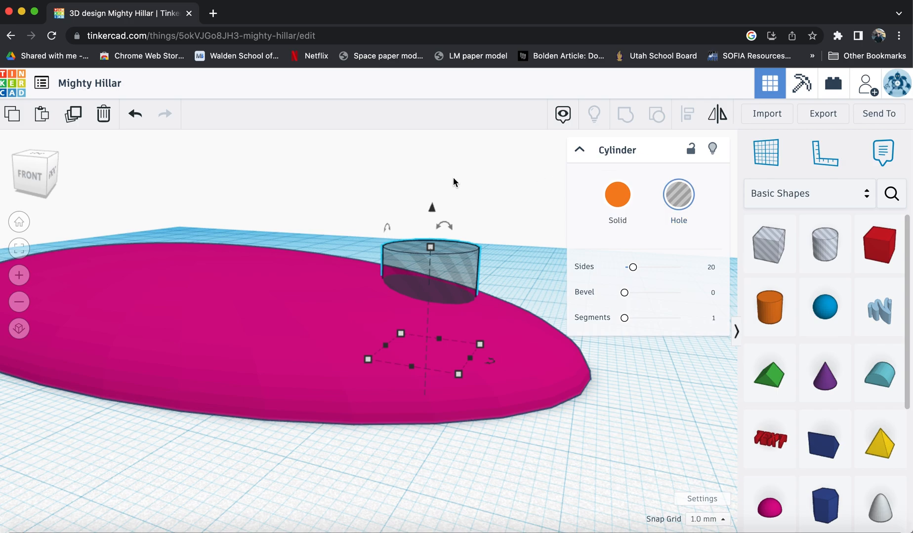
{"action": "left_click", "coordinate": [263, 316], "text": "shift"}
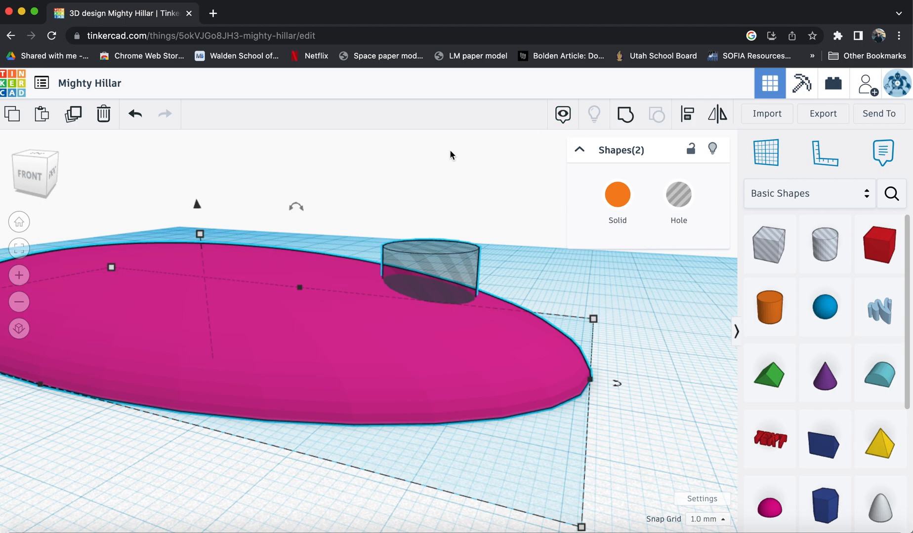
{"action": "left_click", "coordinate": [626, 115]}
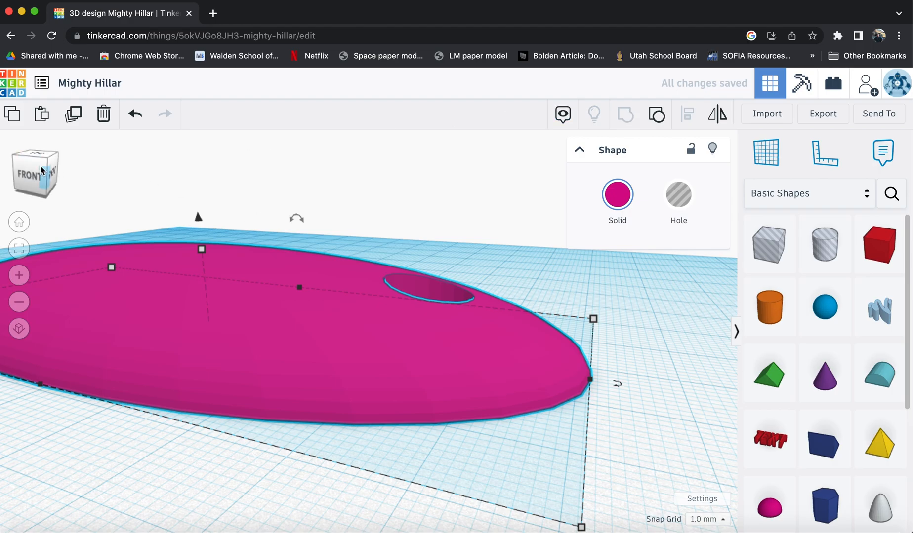
Place a Text shape on the oval base.
{"action": "left_click_drag", "start_coordinate": [30, 174], "coordinate": [25, 170]}
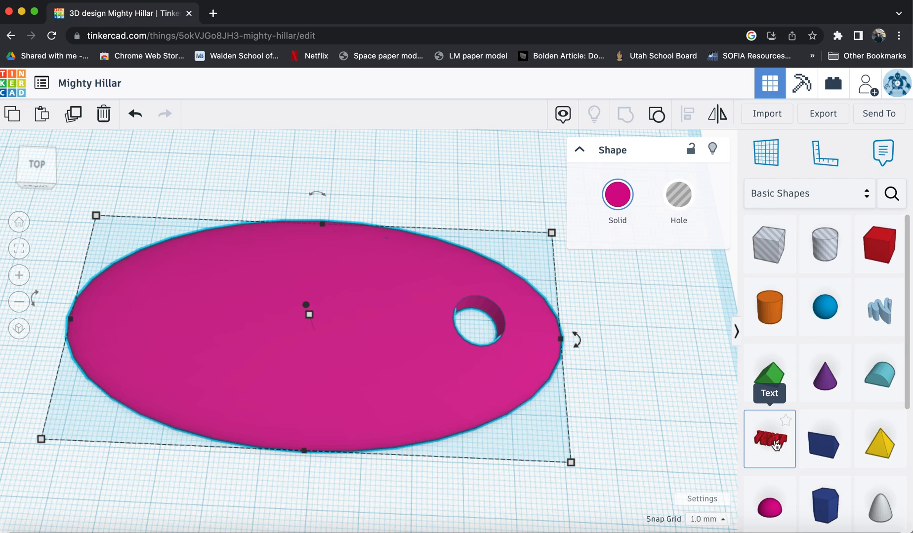
{"action": "left_click_drag", "start_coordinate": [771, 439], "coordinate": [306, 302]}
{"action": "left_click", "coordinate": [42, 185]}
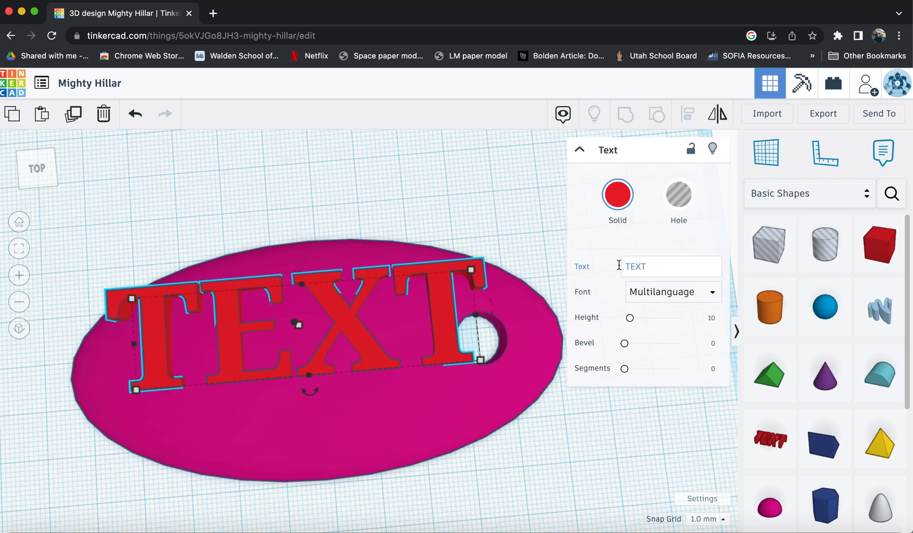
Replace the default text with a person's first name.
{"action": "left_click", "coordinate": [648, 266]}
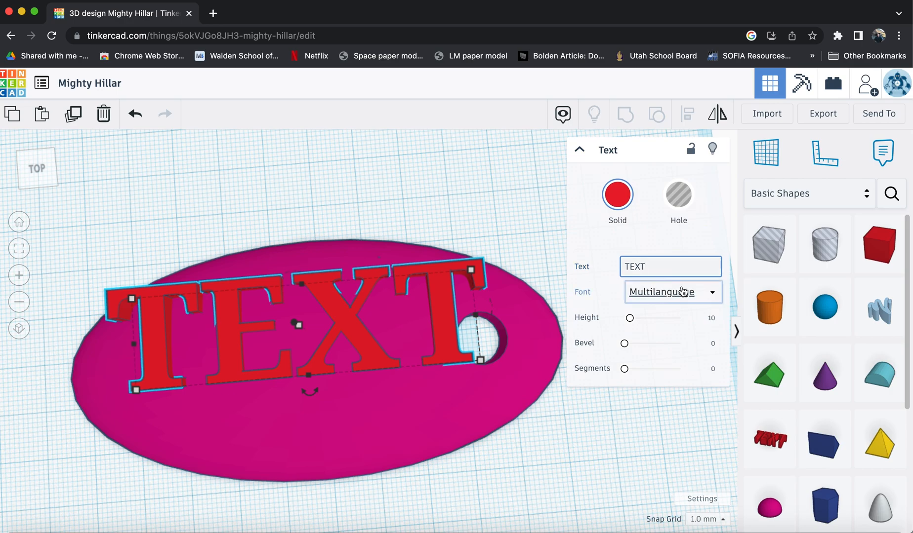
{"action": "key", "text": "BackSpace"}
{"action": "key", "text": "BackSpace"}
{"action": "key", "text": "BackSpace"}
{"action": "key", "text": "BackSpace"}
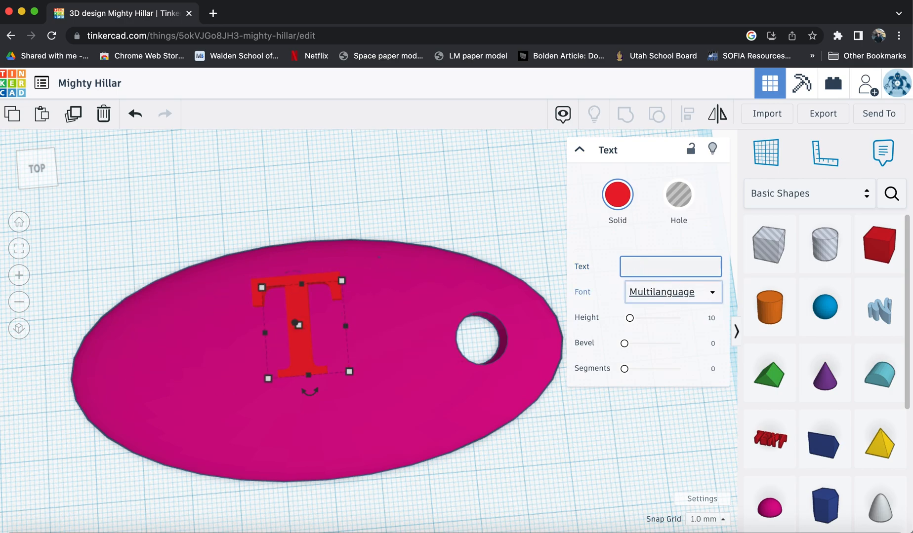
{"action": "type", "text": "Dave"}
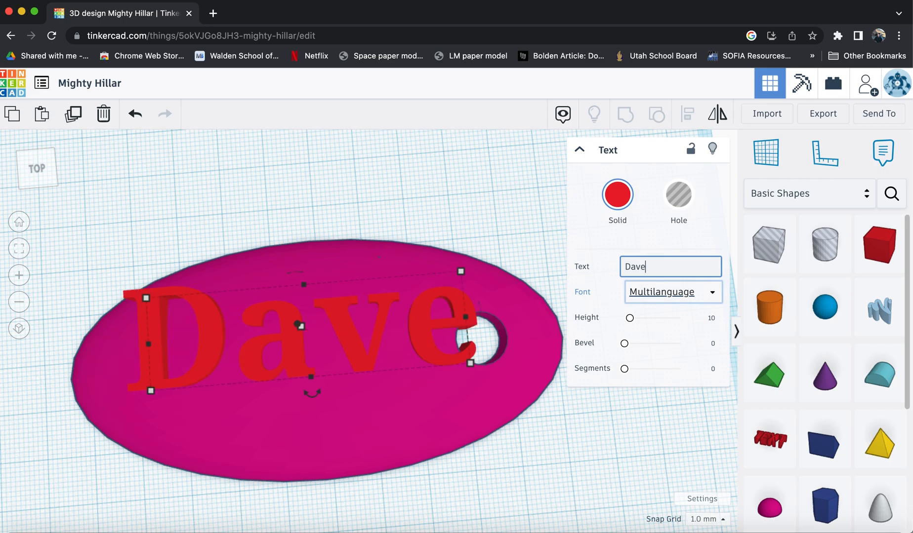
{"action": "left_click", "coordinate": [672, 295]}
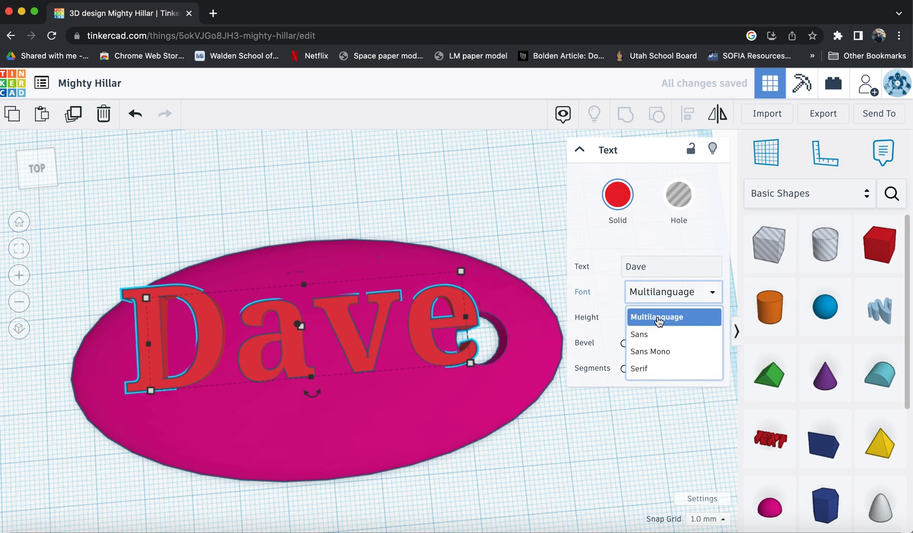
{"action": "left_click", "coordinate": [666, 297]}
{"action": "left_click", "coordinate": [667, 300]}
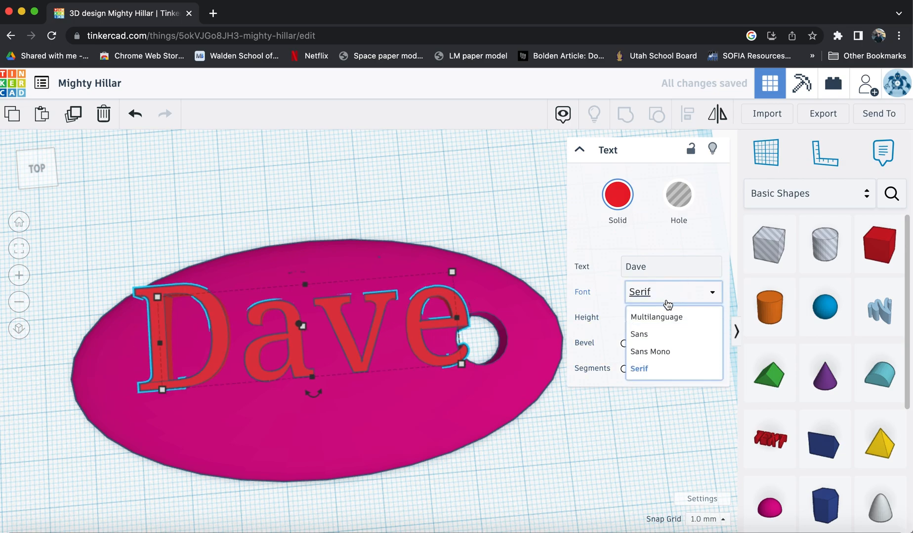
{"action": "left_click", "coordinate": [661, 317]}
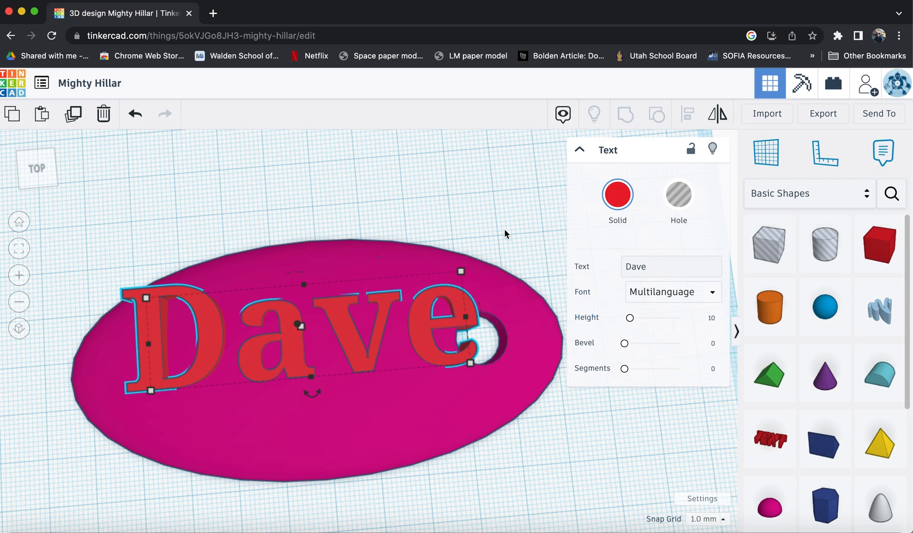
Scale the text down to about 63 by 18 mm from its corner handle.
{"action": "mouse_move", "coordinate": [463, 275]}
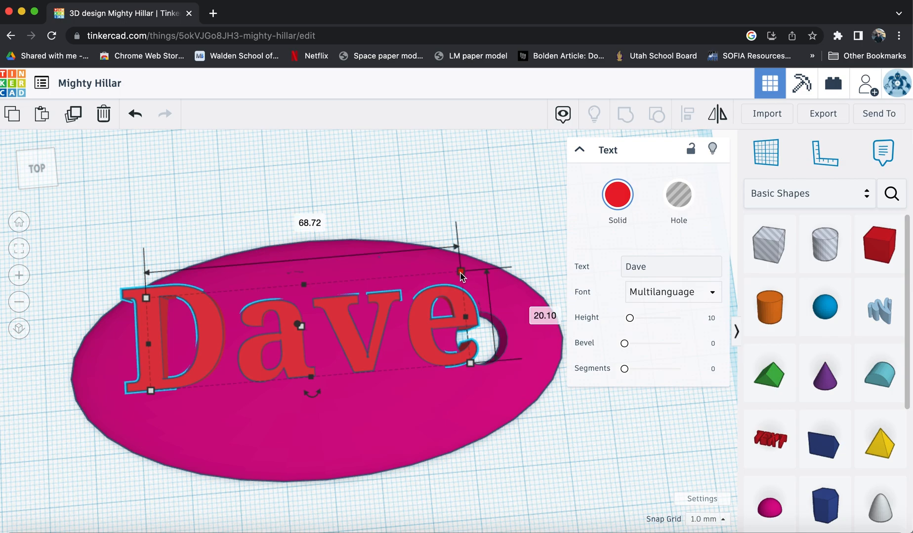
{"action": "left_click_drag", "start_coordinate": [461, 277], "coordinate": [434, 310]}
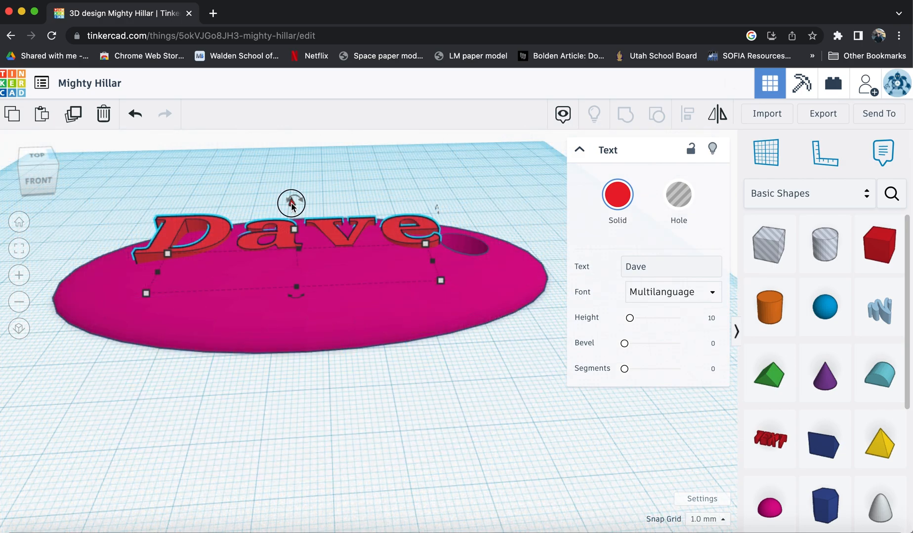
Shrink the text slightly further so it fits within the oval beside the hole.
{"action": "mouse_move", "coordinate": [290, 193]}
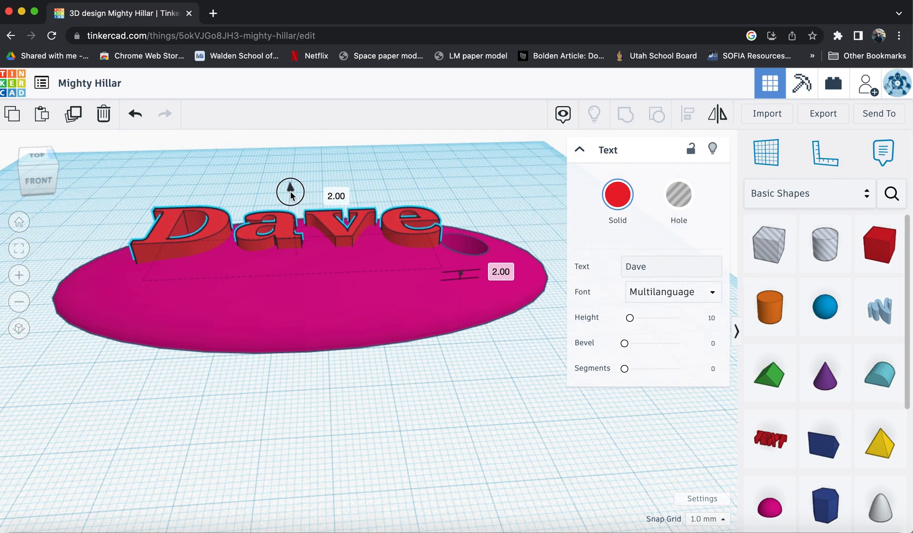
{"action": "left_click_drag", "start_coordinate": [290, 194], "coordinate": [292, 191]}
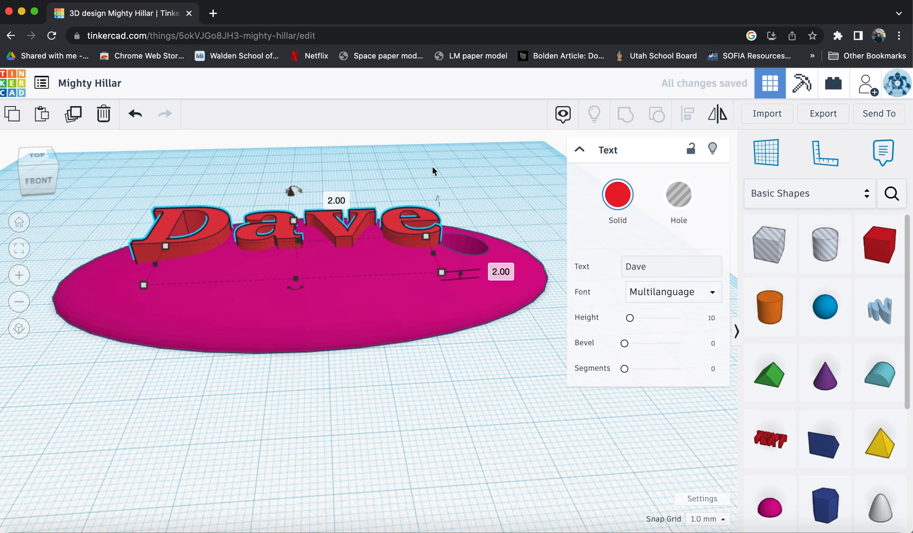
{"action": "left_click", "coordinate": [40, 173]}
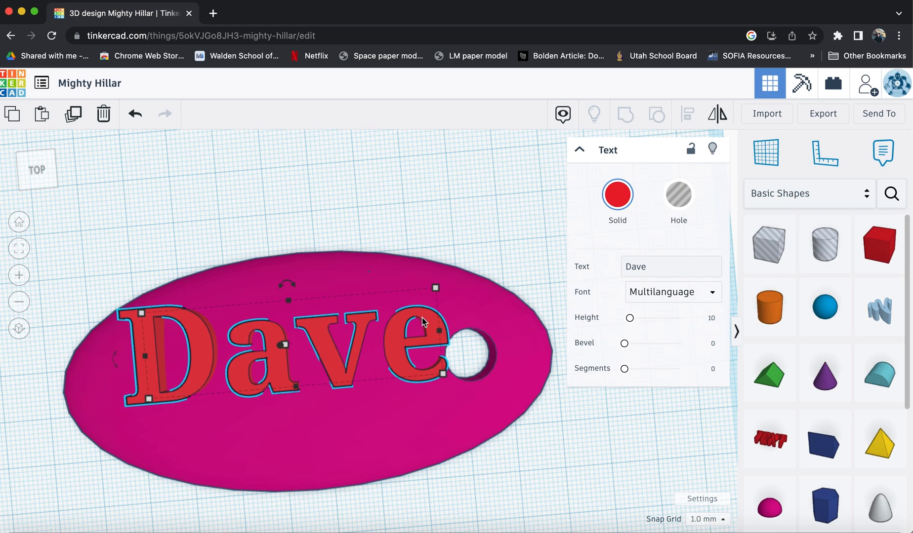
{"action": "left_click_drag", "start_coordinate": [435, 288], "coordinate": [409, 303]}
{"action": "left_click_drag", "start_coordinate": [409, 303], "coordinate": [409, 305]}
Lift the text 4 mm above the workplane so it sits on top of the oval.
{"action": "left_click_drag", "start_coordinate": [38, 154], "coordinate": [37, 173]}
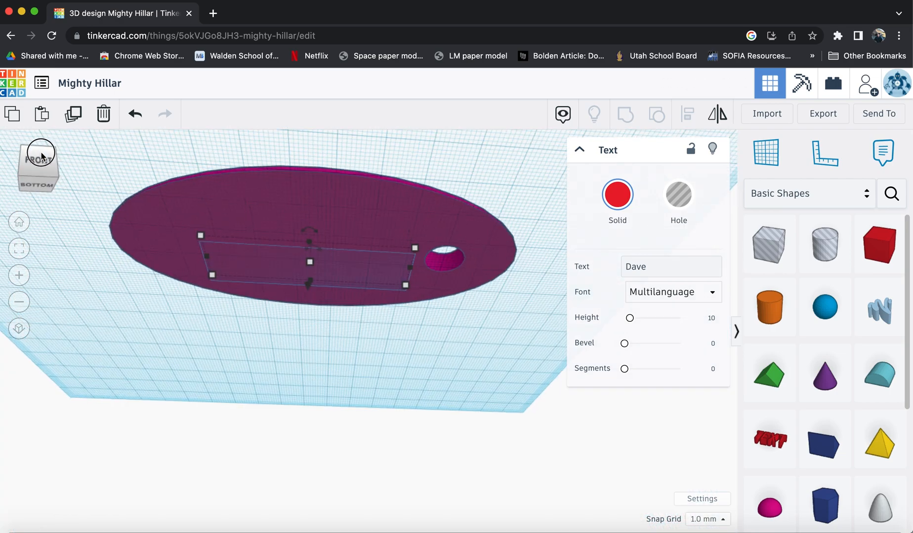
{"action": "left_click", "coordinate": [38, 176]}
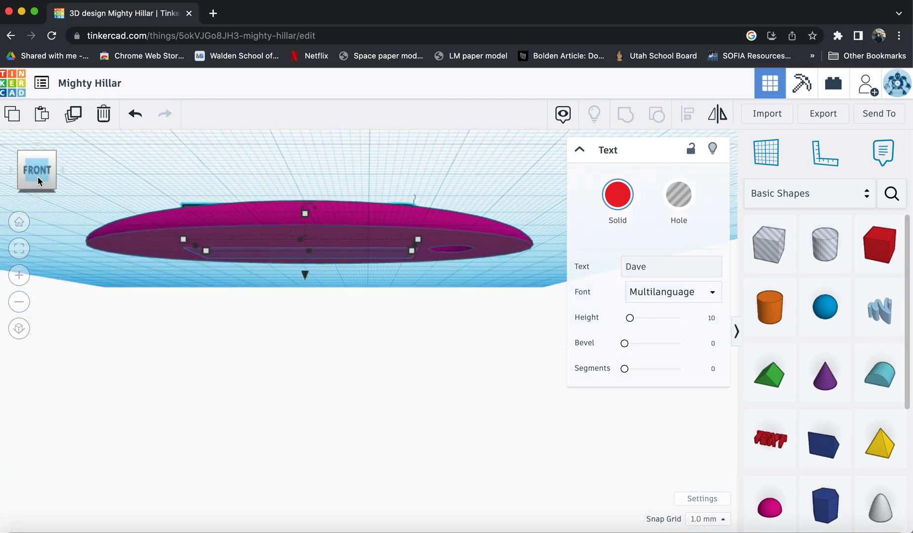
{"action": "left_click", "coordinate": [19, 327]}
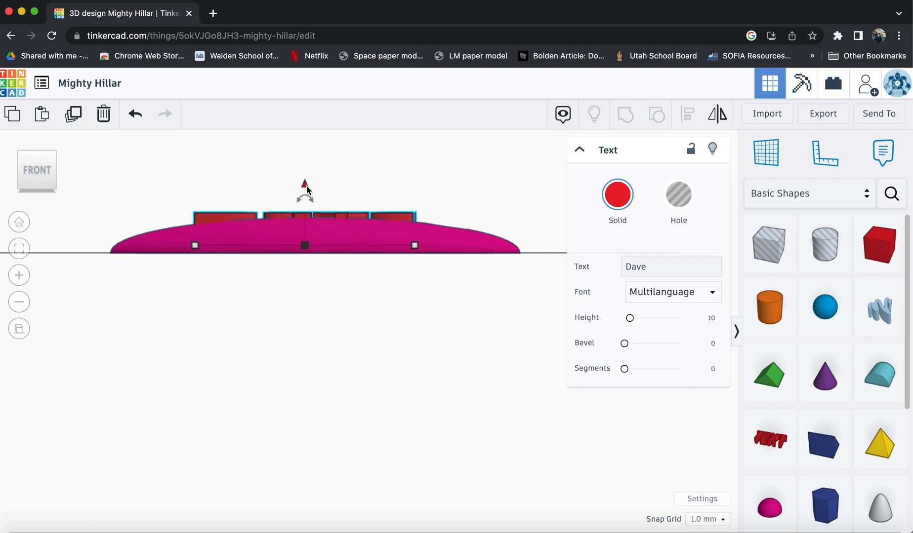
{"action": "left_click_drag", "start_coordinate": [305, 189], "coordinate": [306, 183]}
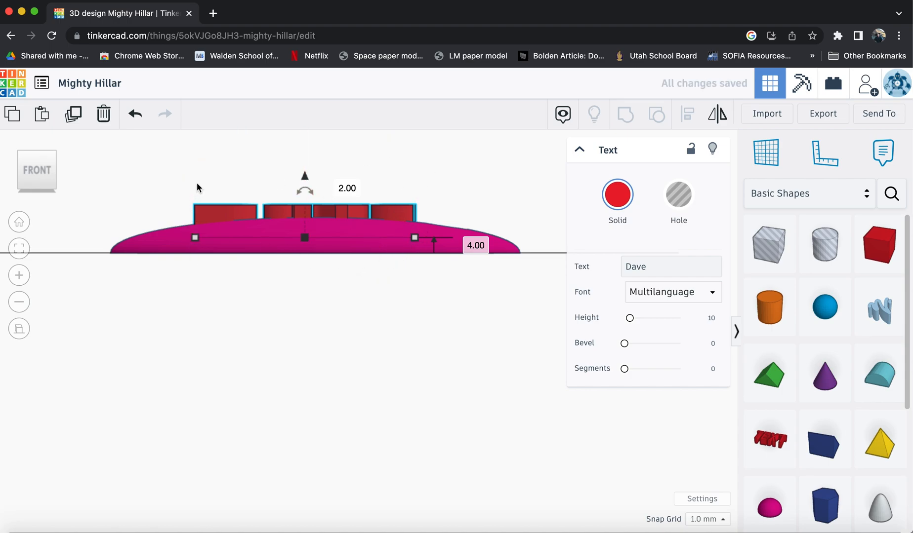
{"action": "left_click", "coordinate": [44, 195]}
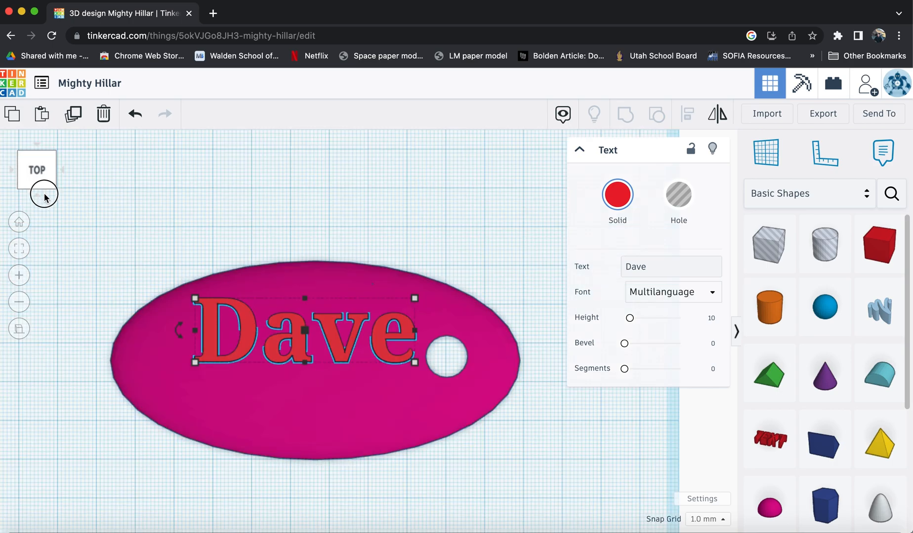
Turn the name text into a hole and group it with the oval to engrave the name.
{"action": "left_click", "coordinate": [44, 195]}
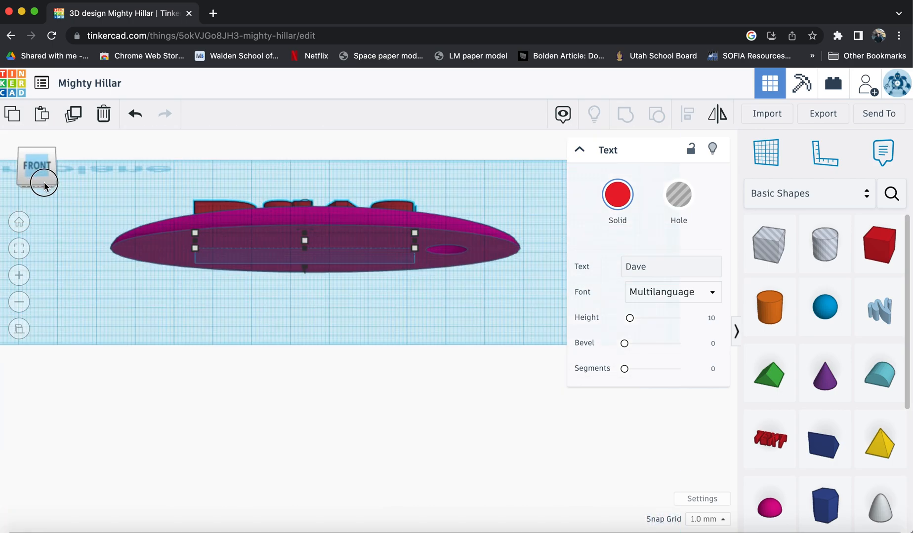
{"action": "left_click", "coordinate": [44, 185]}
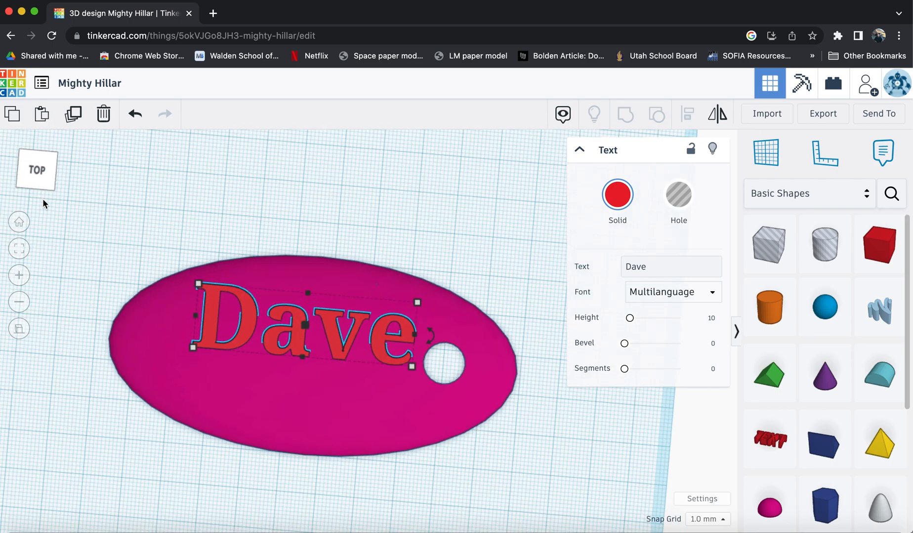
{"action": "left_click", "coordinate": [679, 195]}
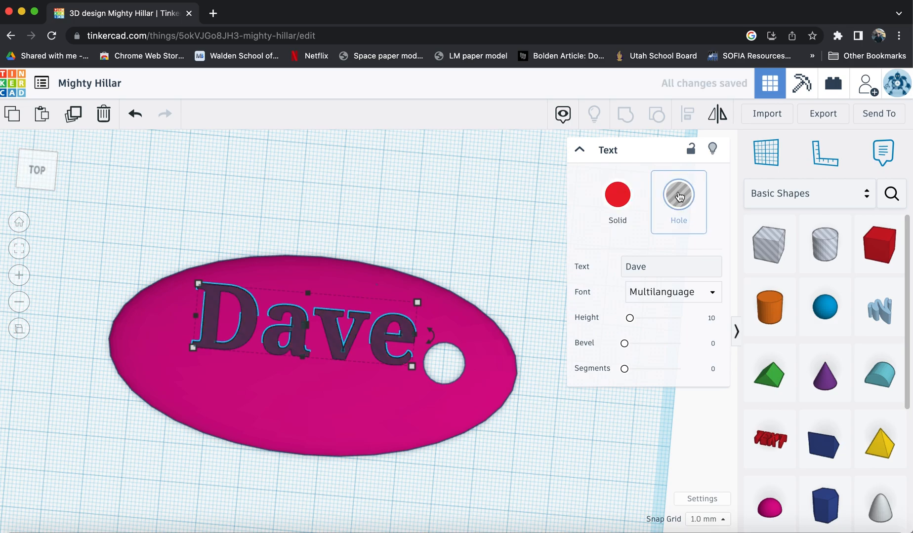
{"action": "left_click", "coordinate": [374, 424], "text": "shift"}
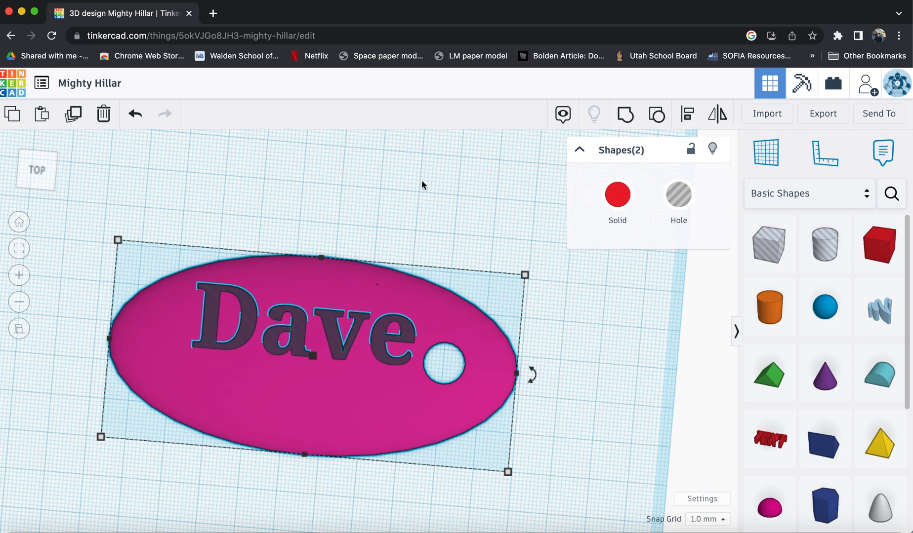
{"action": "left_click", "coordinate": [625, 116]}
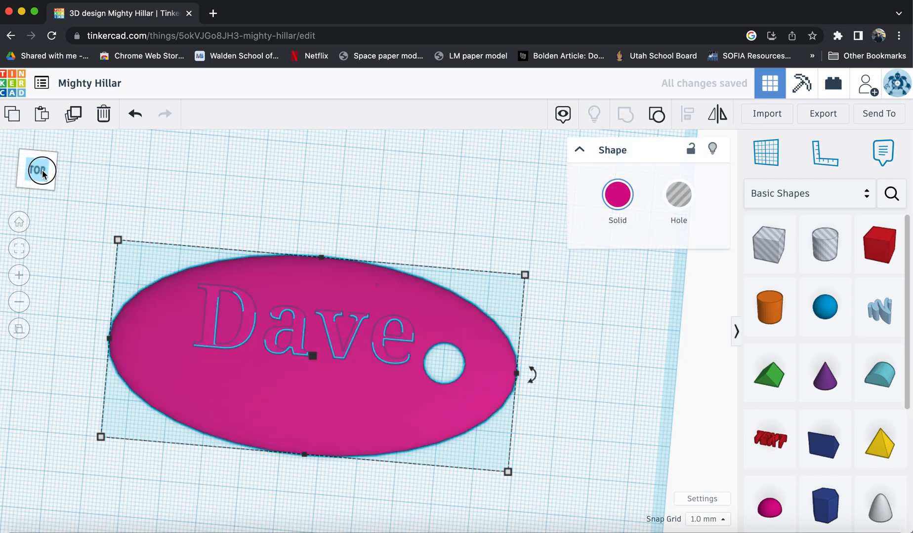
Add a Scribble shape to the keychain and draw a wavy swoosh stroke across it.
{"action": "left_click", "coordinate": [26, 167]}
{"action": "mouse_move", "coordinate": [26, 166]}
{"action": "left_mouse_down"}
{"action": "mouse_move", "coordinate": [28, 153]}
{"action": "mouse_move", "coordinate": [42, 163]}
{"action": "left_mouse_up"}
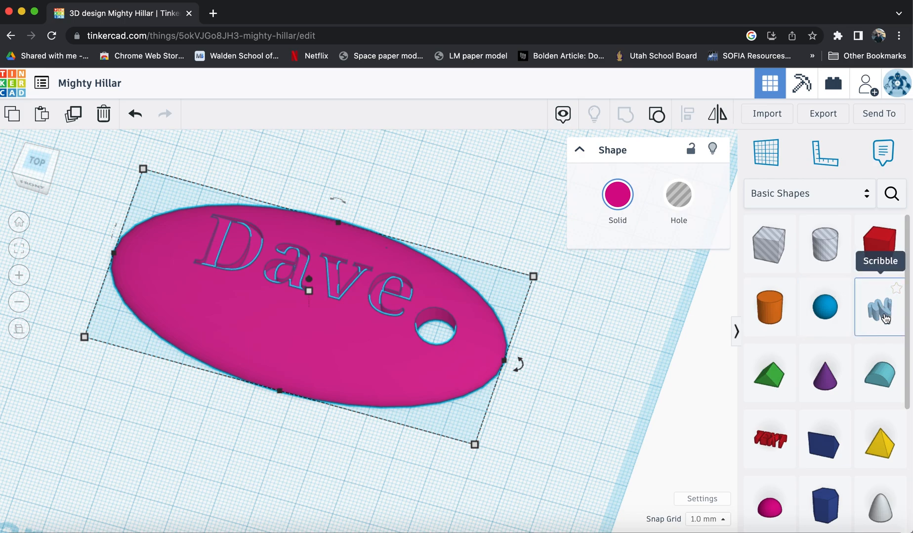
{"action": "mouse_move", "coordinate": [885, 318]}
{"action": "left_mouse_down"}
{"action": "mouse_move", "coordinate": [373, 340]}
{"action": "mouse_move", "coordinate": [299, 355]}
{"action": "left_mouse_up"}
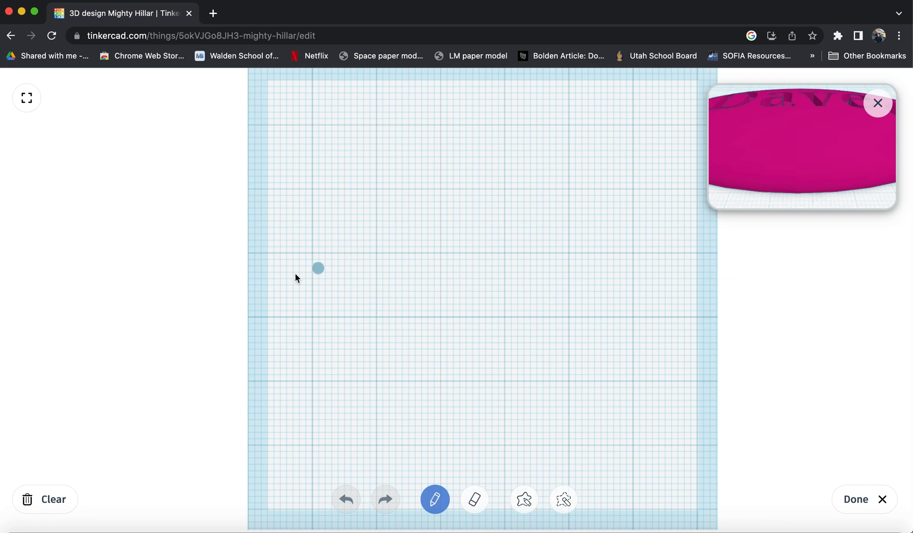
{"action": "mouse_move", "coordinate": [291, 279]}
{"action": "left_mouse_down"}
{"action": "mouse_move", "coordinate": [444, 230]}
{"action": "mouse_move", "coordinate": [525, 244]}
{"action": "mouse_move", "coordinate": [522, 265]}
{"action": "mouse_move", "coordinate": [583, 267]}
{"action": "mouse_move", "coordinate": [689, 230]}
{"action": "left_mouse_up"}
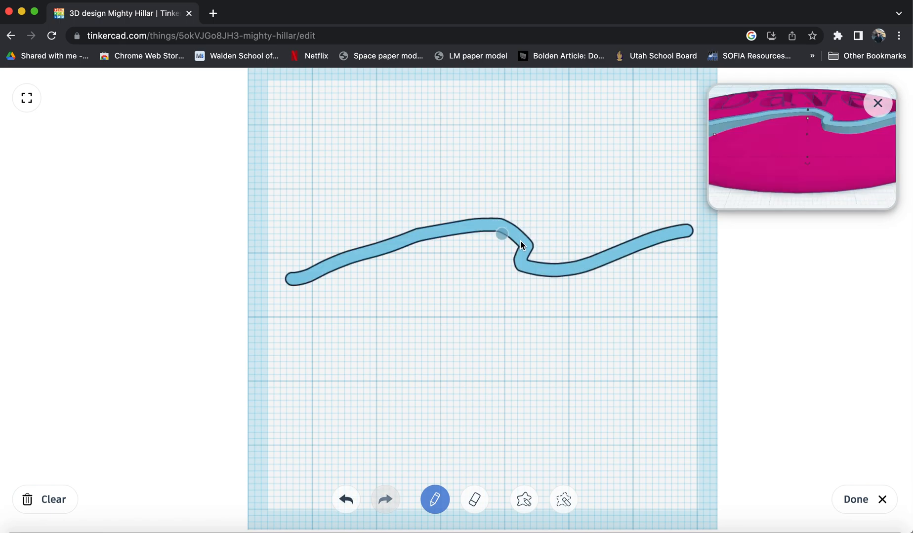
{"action": "mouse_move", "coordinate": [517, 242]}
{"action": "left_mouse_down"}
{"action": "mouse_move", "coordinate": [521, 256]}
{"action": "mouse_move", "coordinate": [487, 224]}
{"action": "left_mouse_up"}
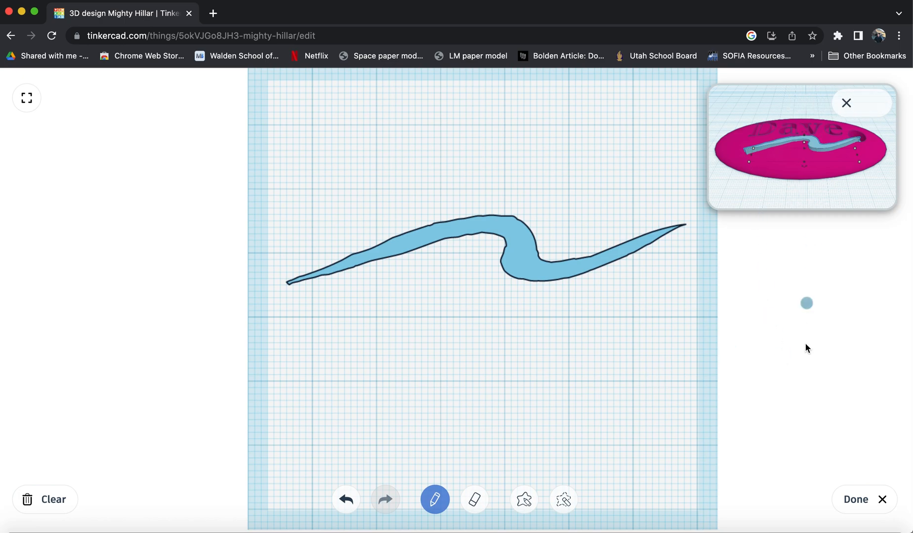
{"action": "left_click", "coordinate": [856, 510]}
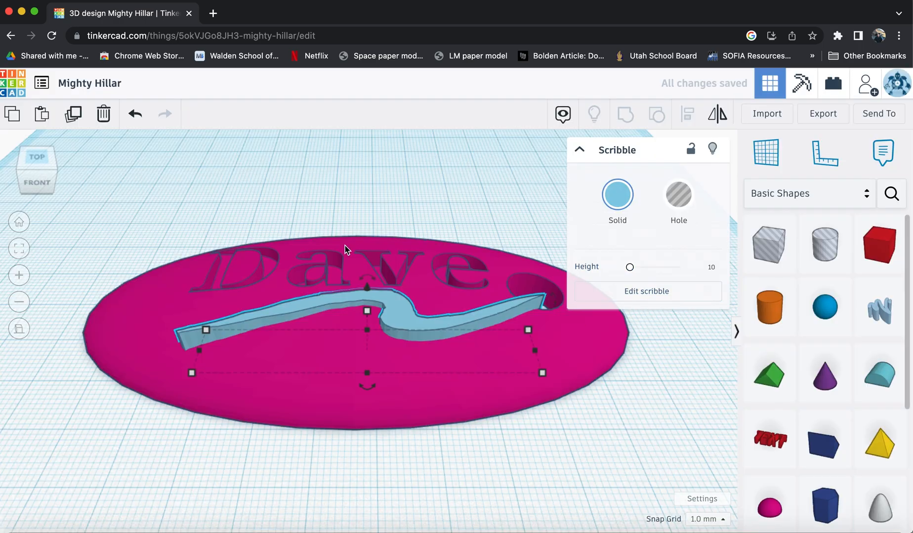
Move the swoosh below the name and shrink it slightly so it fits inside the oval.
{"action": "left_click", "coordinate": [37, 156]}
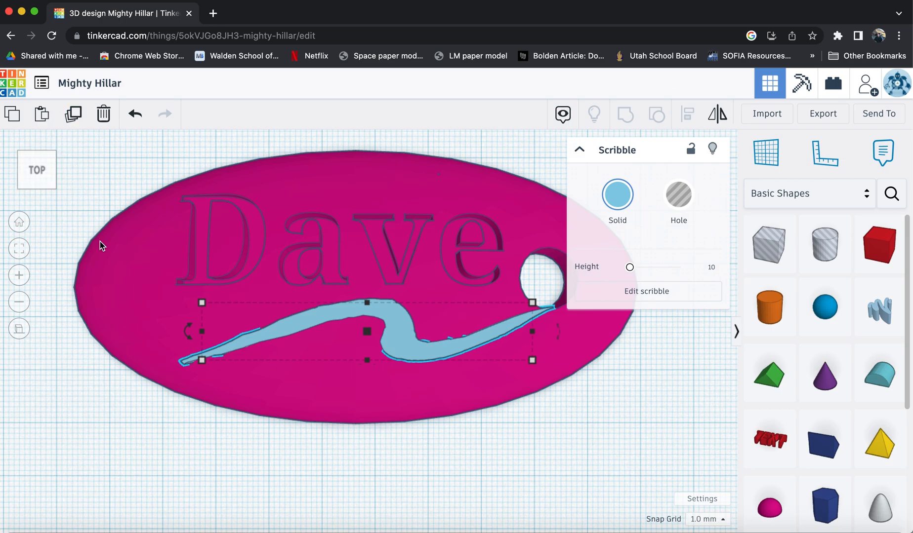
{"action": "left_click_drag", "start_coordinate": [347, 318], "coordinate": [309, 312]}
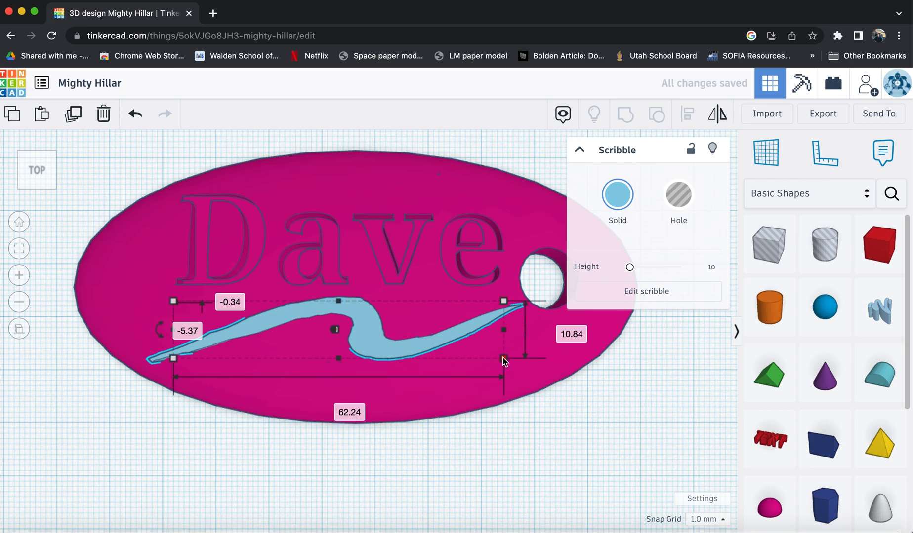
{"action": "mouse_move", "coordinate": [502, 357]}
{"action": "left_mouse_down"}
{"action": "mouse_move", "coordinate": [509, 346]}
{"action": "mouse_move", "coordinate": [498, 338]}
{"action": "left_mouse_up"}
{"action": "mouse_move", "coordinate": [356, 324]}
{"action": "left_mouse_down"}
{"action": "mouse_move", "coordinate": [348, 328]}
{"action": "mouse_move", "coordinate": [360, 334]}
{"action": "left_mouse_up"}
Raise the swoosh 3 mm above the workplane.
{"action": "left_click", "coordinate": [44, 147]}
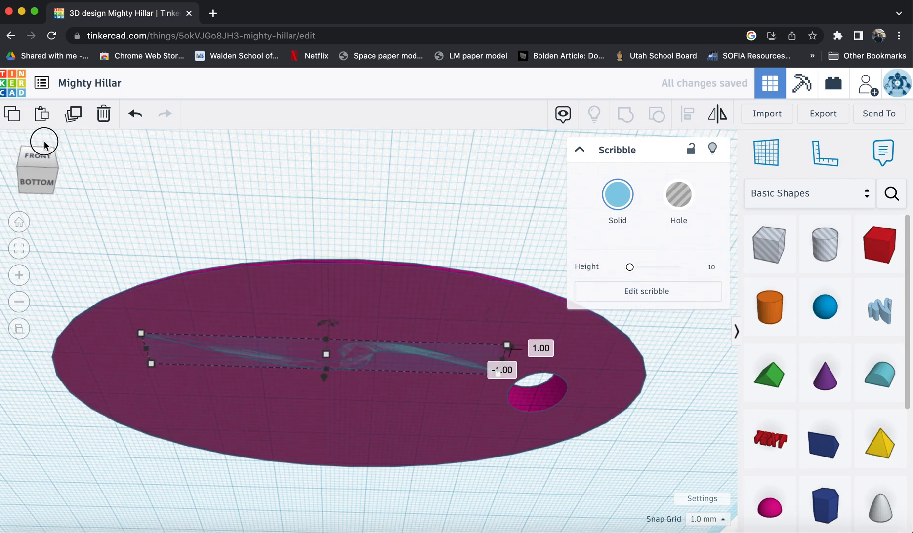
{"action": "left_click_drag", "start_coordinate": [44, 141], "coordinate": [42, 152]}
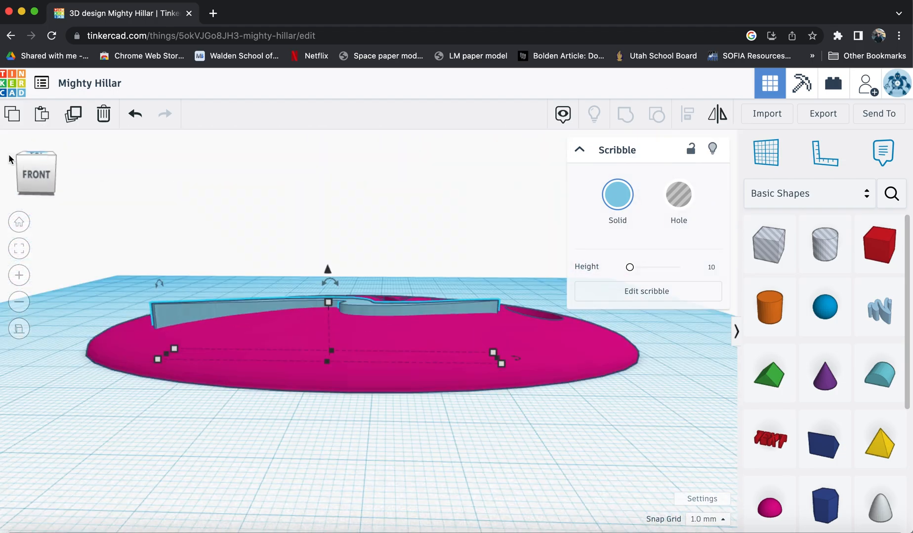
{"action": "left_click", "coordinate": [40, 176]}
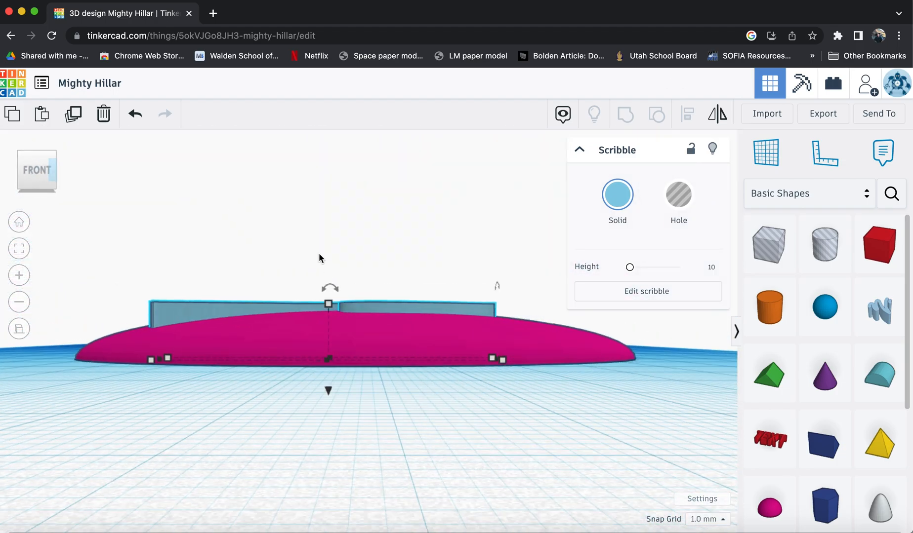
{"action": "mouse_move", "coordinate": [332, 301]}
{"action": "left_click_drag", "start_coordinate": [328, 389], "coordinate": [327, 374]}
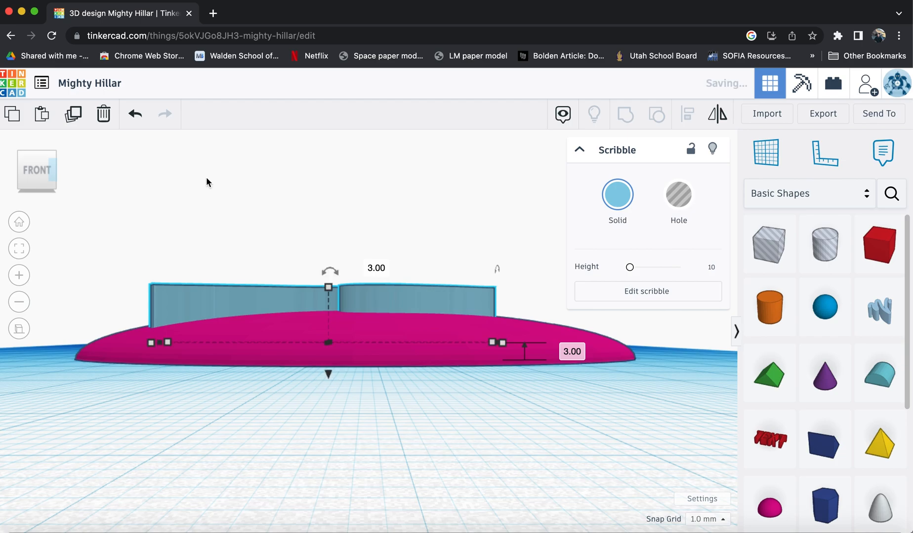
Convert the swoosh into a hole.
{"action": "left_click", "coordinate": [48, 191]}
{"action": "left_click_drag", "start_coordinate": [48, 191], "coordinate": [49, 202]}
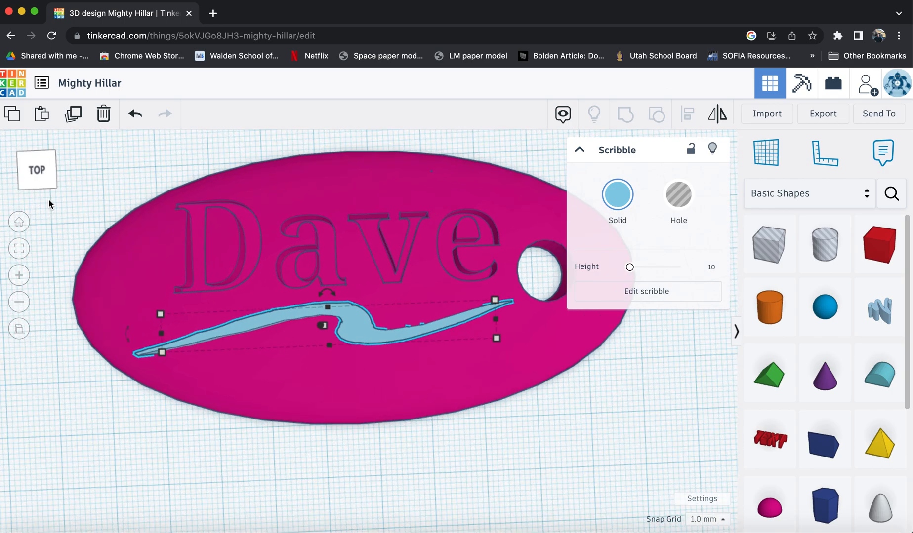
{"action": "left_click", "coordinate": [679, 198]}
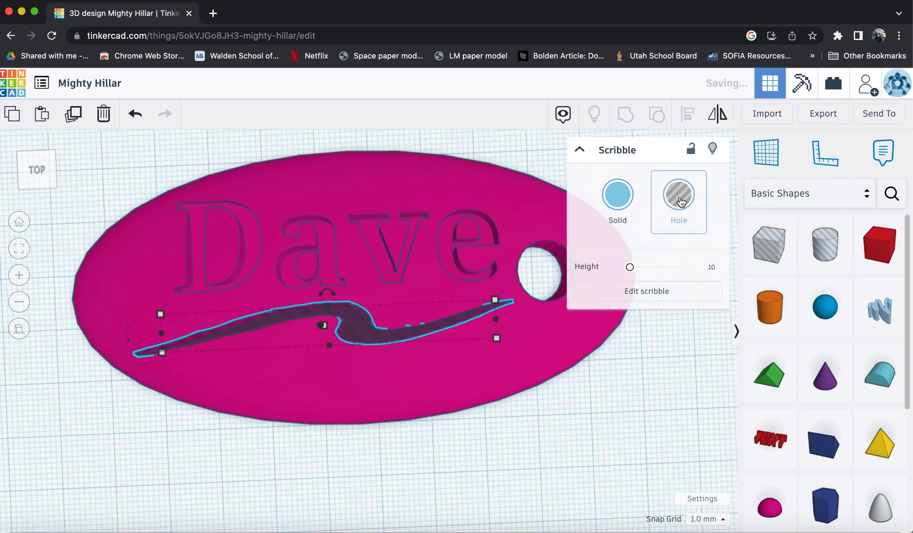
{"action": "left_click", "coordinate": [482, 180], "text": "shift"}
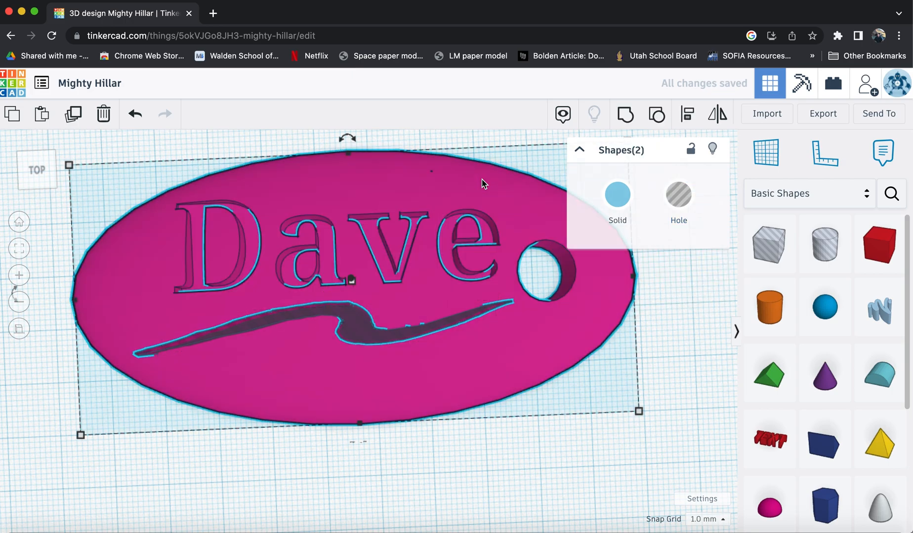
{"action": "left_click", "coordinate": [626, 114]}
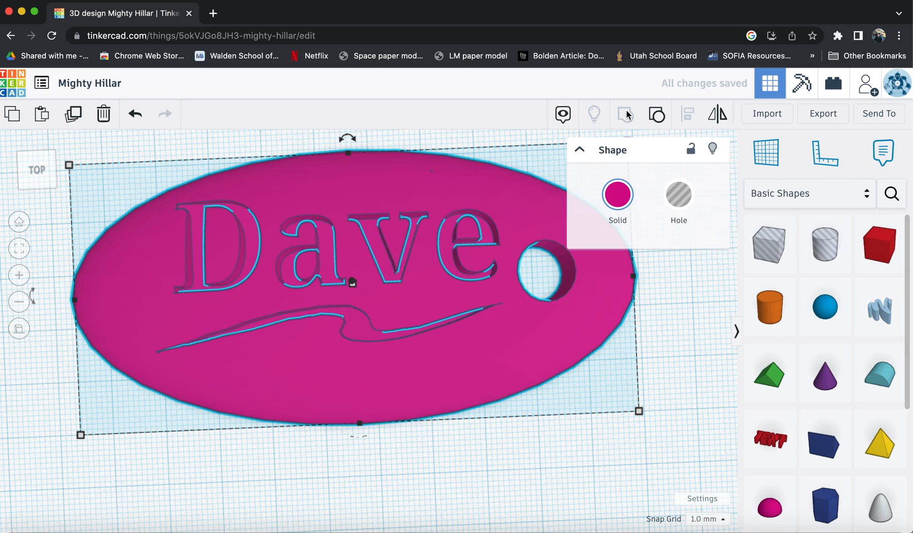
{"action": "left_click", "coordinate": [660, 117]}
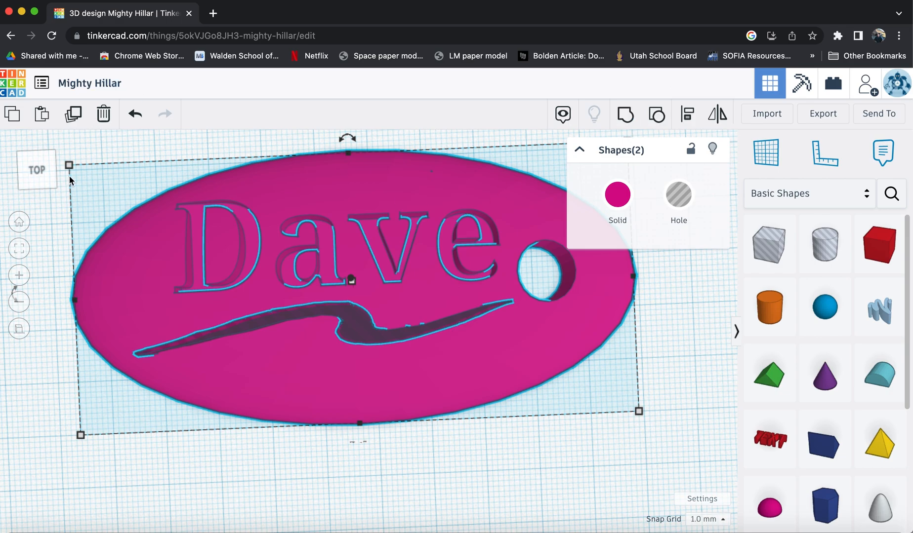
Nudge the swoosh hole slightly and group it with the keychain body to cut it in.
{"action": "left_click", "coordinate": [51, 283]}
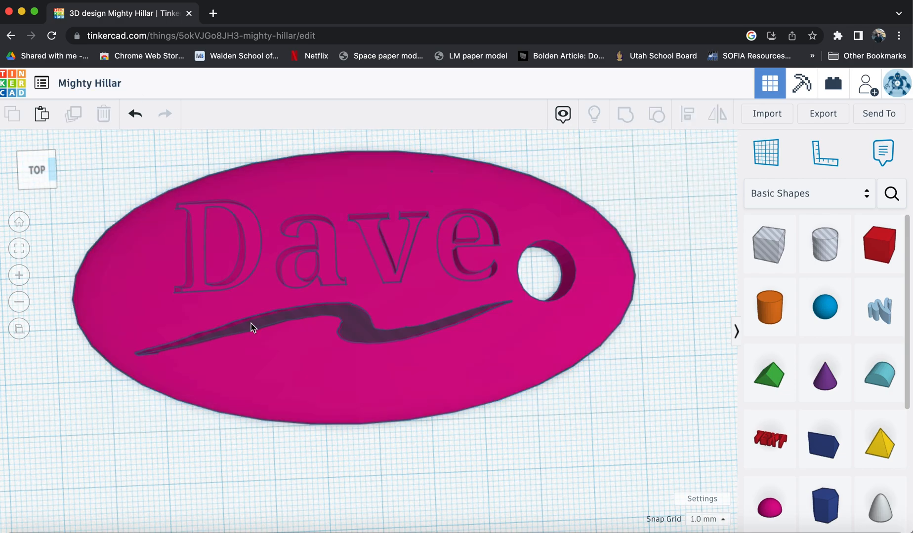
{"action": "left_click", "coordinate": [359, 330]}
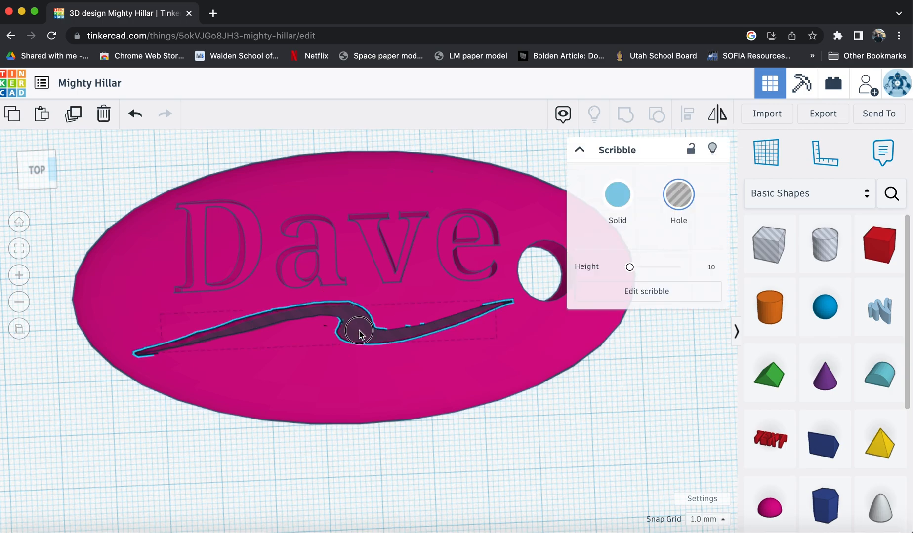
{"action": "left_click_drag", "start_coordinate": [360, 334], "coordinate": [366, 342]}
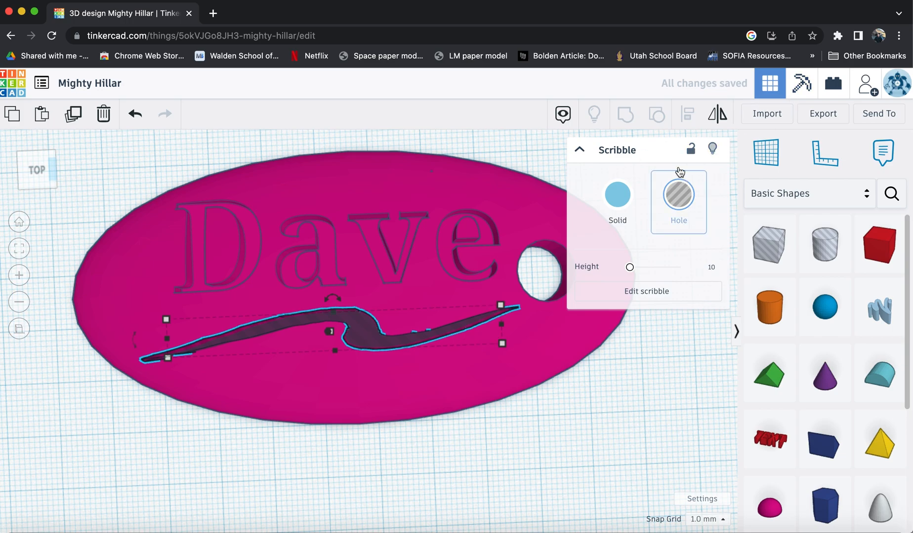
{"action": "left_click", "coordinate": [452, 191], "text": "shift"}
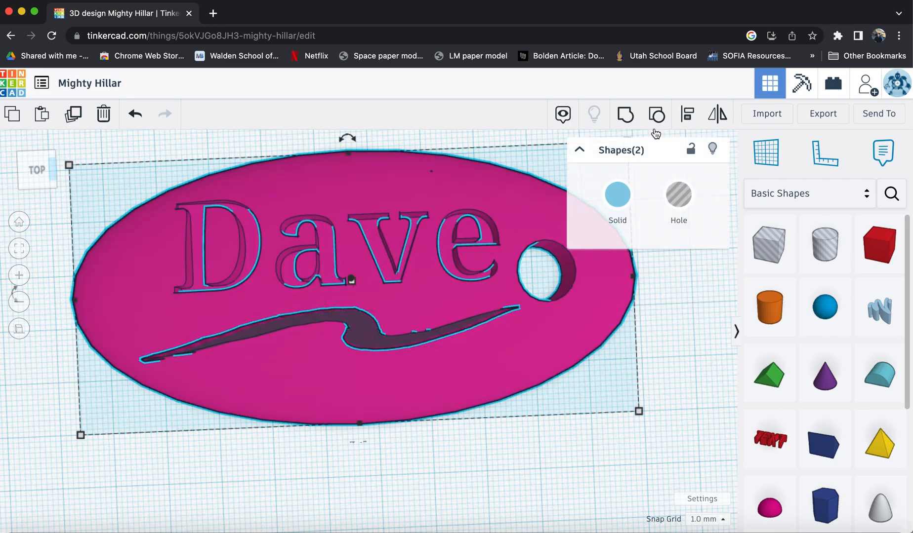
{"action": "left_click", "coordinate": [626, 115]}
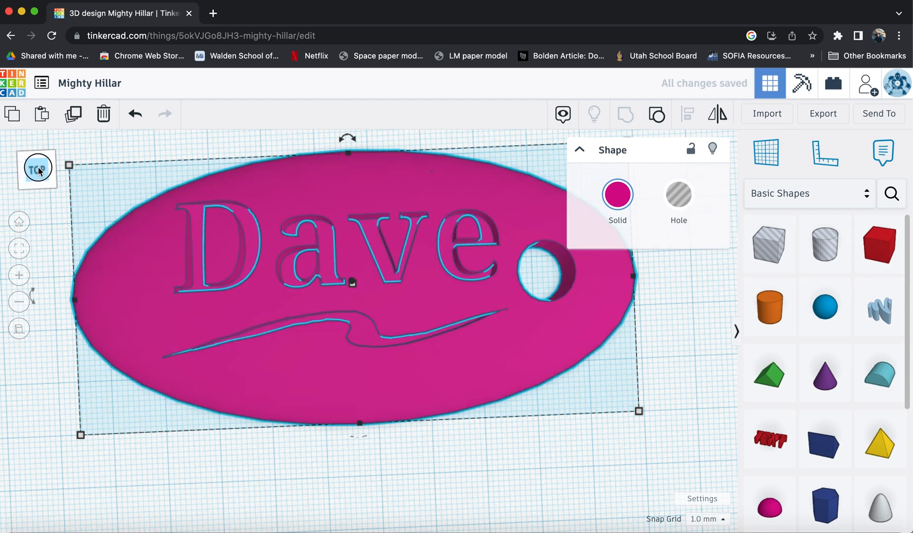
Rename the design to the person's first name followed by Keychain Fob.
{"action": "left_click_drag", "start_coordinate": [35, 163], "coordinate": [42, 182]}
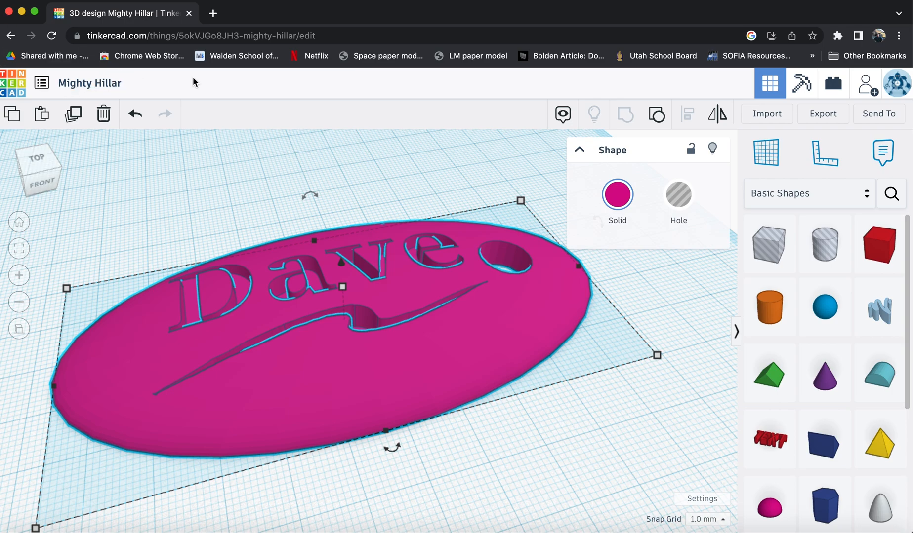
{"action": "left_click", "coordinate": [109, 83]}
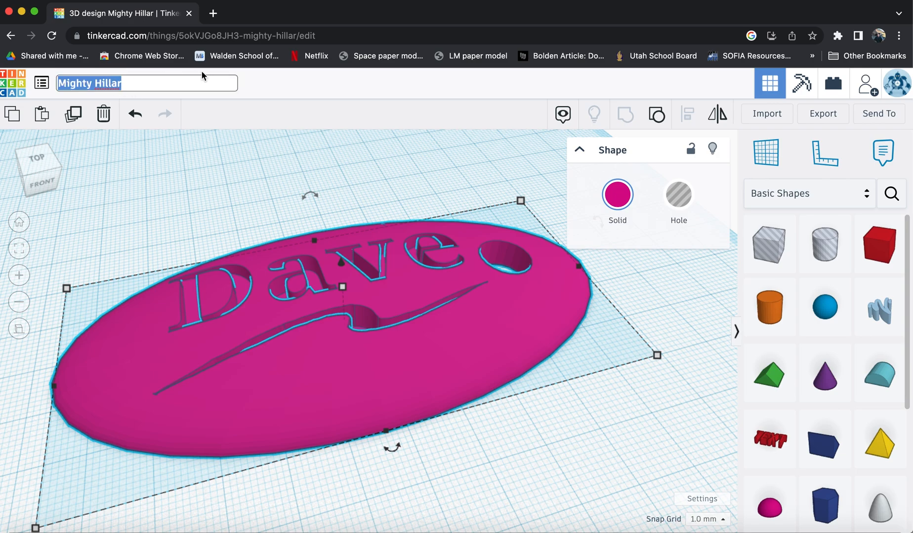
{"action": "type", "text": "Dave"}
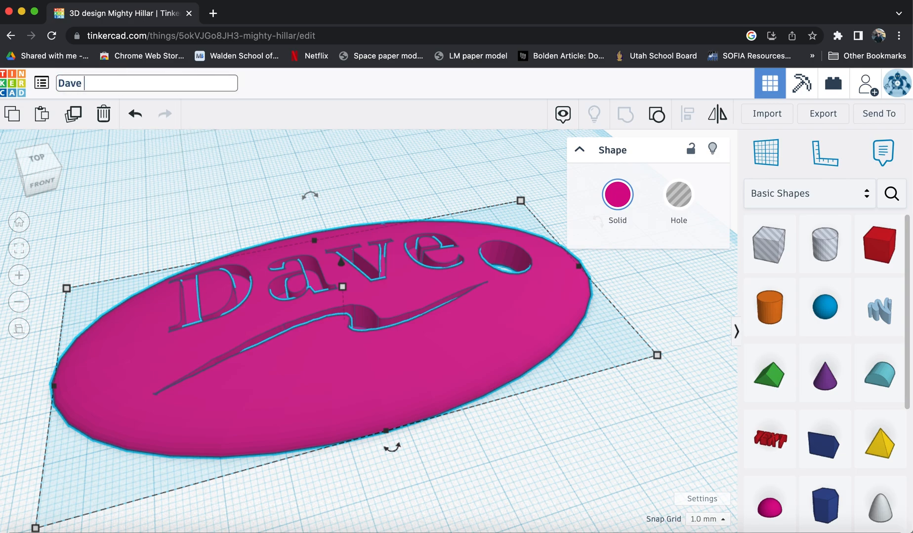
{"action": "type", "text": " Keychain Fob"}
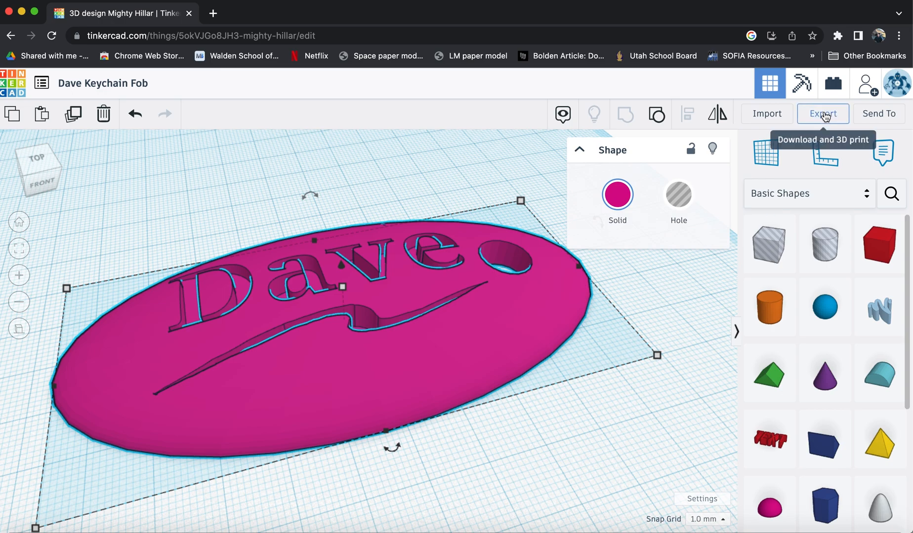
Export the selected keychain as an .OBJ file for 3D printing.
{"action": "left_click", "coordinate": [826, 114]}
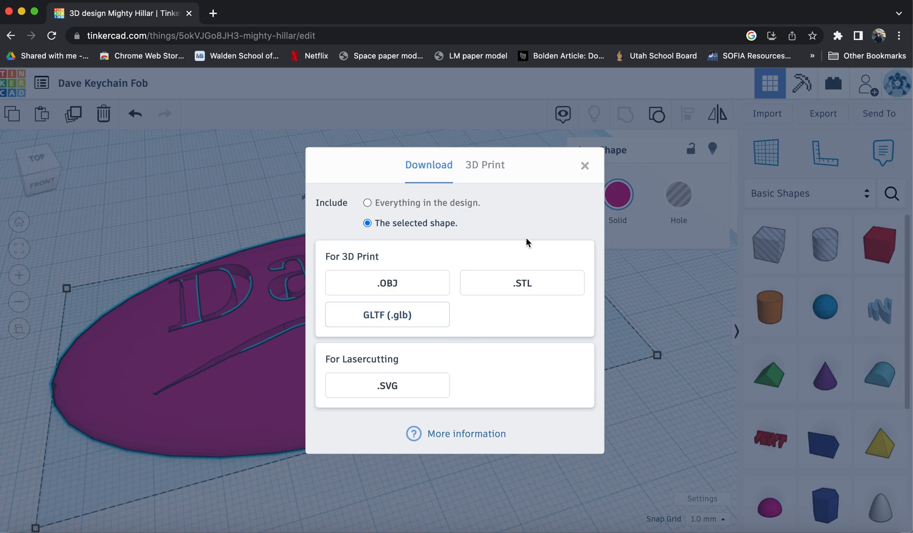
{"action": "left_click", "coordinate": [416, 288]}
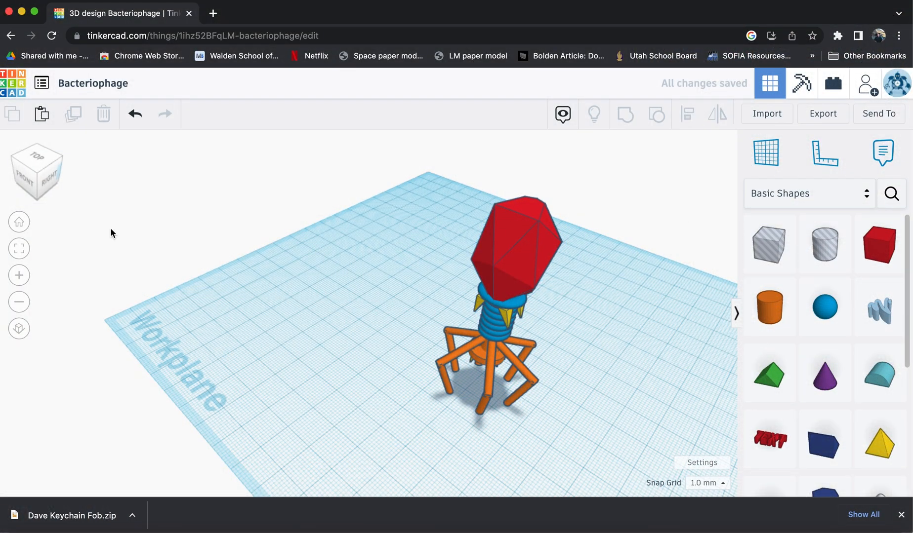
{"action": "mouse_move", "coordinate": [48, 170]}
{"action": "left_mouse_down"}
{"action": "mouse_move", "coordinate": [57, 160]}
{"action": "mouse_move", "coordinate": [56, 168]}
{"action": "left_mouse_up"}
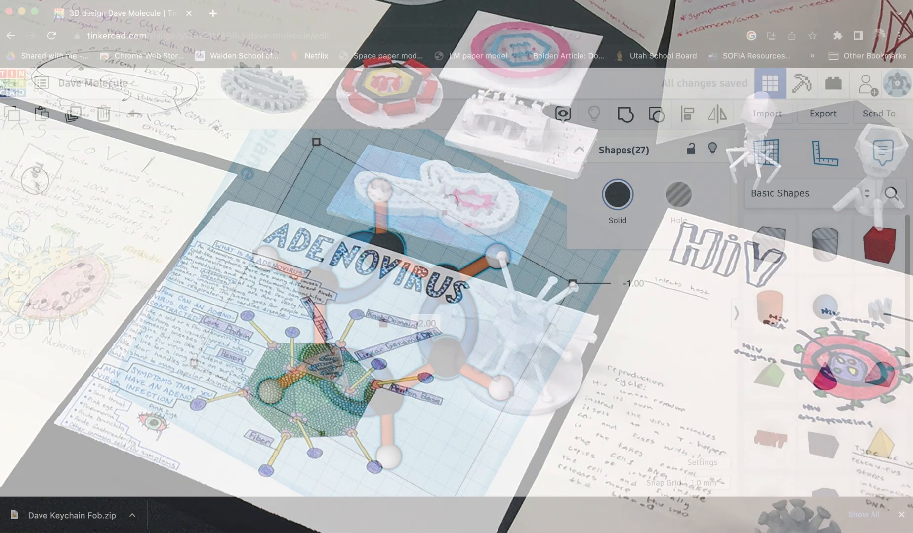
{"action": "left_click", "coordinate": [43, 178]}
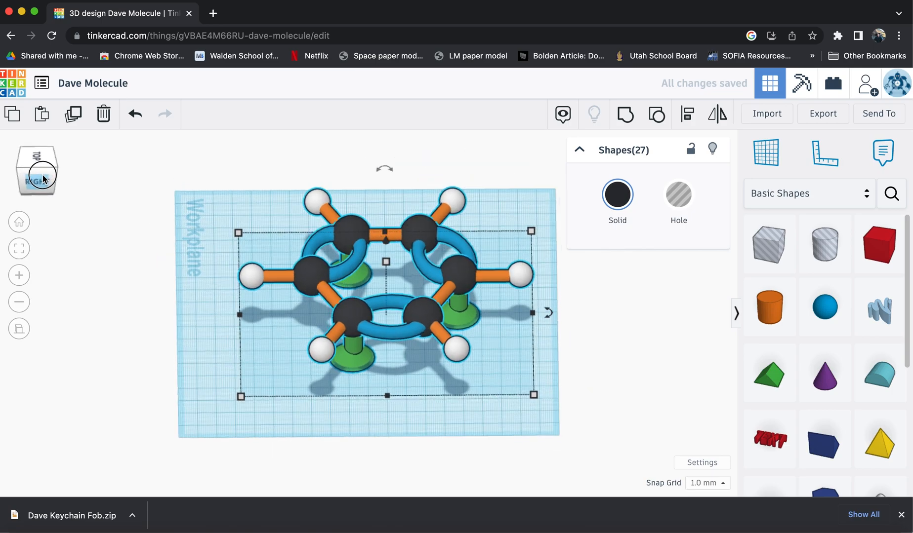
{"action": "left_click_drag", "start_coordinate": [43, 175], "coordinate": [71, 179]}
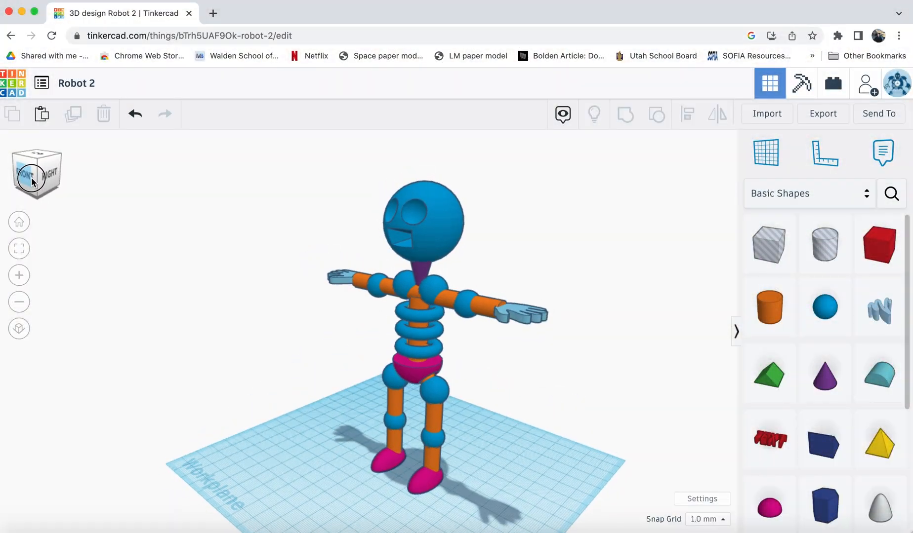
Orbit around the robot model with the view cube to see it from several angles.
{"action": "left_click", "coordinate": [31, 182]}
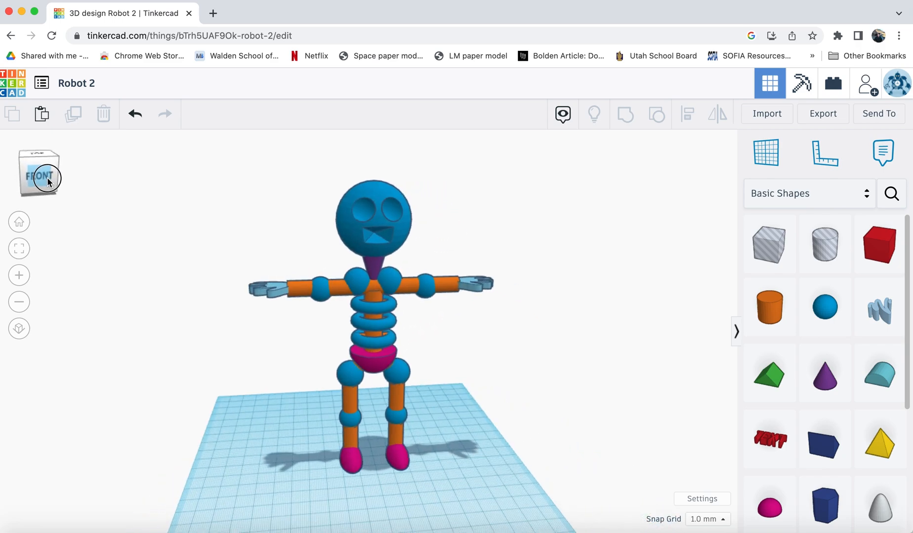
{"action": "left_click_drag", "start_coordinate": [47, 181], "coordinate": [30, 174]}
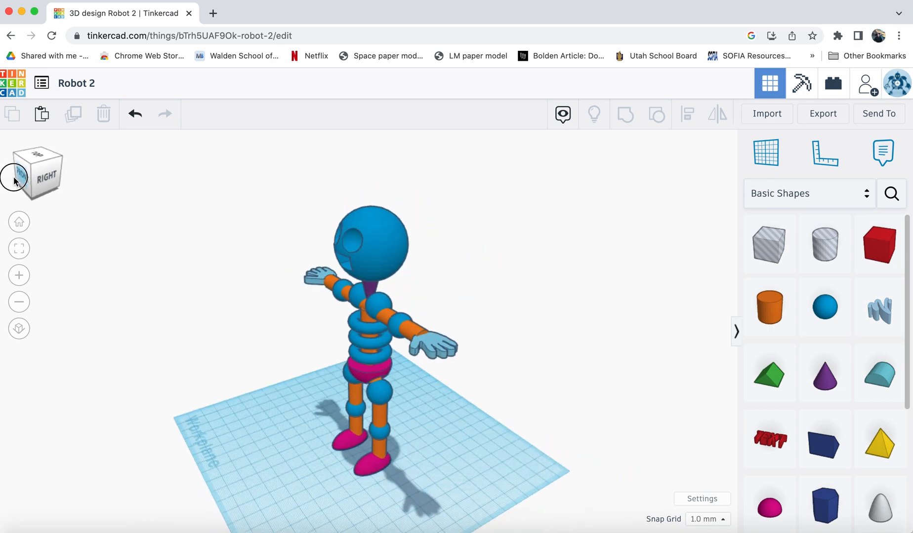
{"action": "left_click", "coordinate": [23, 182]}
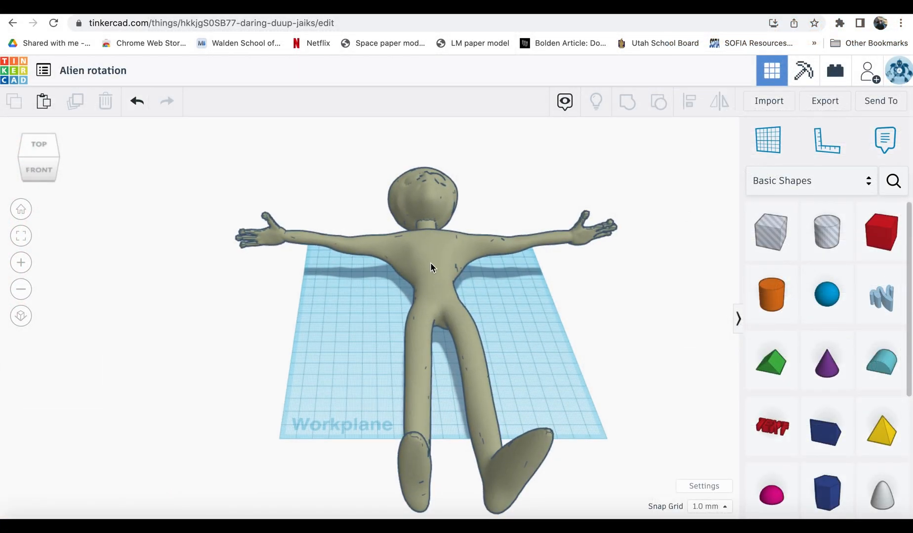
Select the alien, rotate it 15 degrees about its vertical axis, and capture a screenshot of the scene.
{"action": "left_click", "coordinate": [431, 267]}
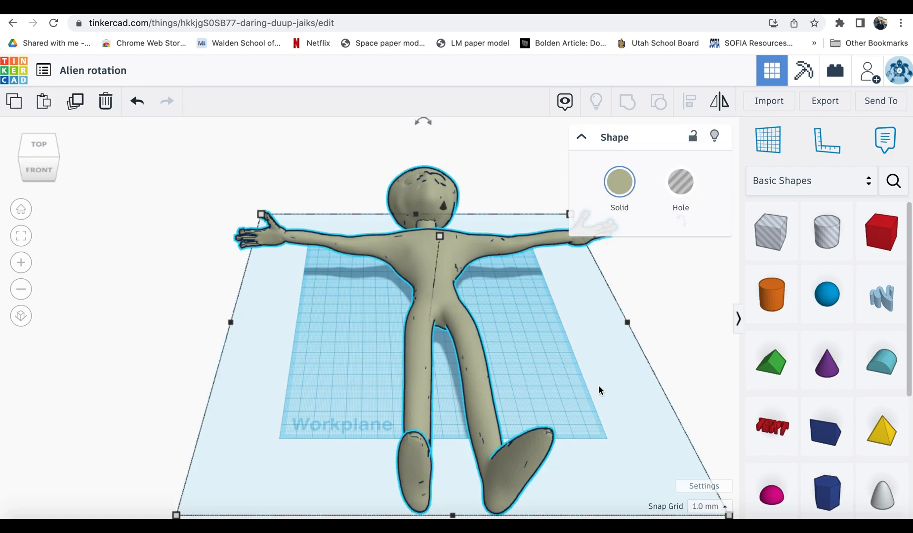
{"action": "scroll", "coordinate": [597, 389], "scroll_direction": "down", "scroll_amount": 3}
{"action": "left_click_drag", "start_coordinate": [690, 477], "coordinate": [456, 267]}
{"action": "left_click_drag", "start_coordinate": [399, 282], "coordinate": [479, 336]}
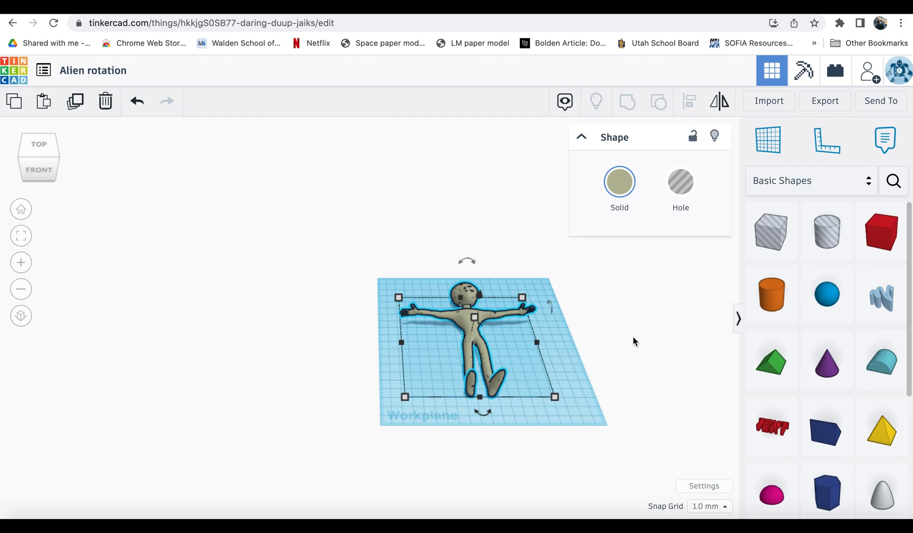
{"action": "right_click_drag", "start_coordinate": [632, 341], "coordinate": [631, 436]}
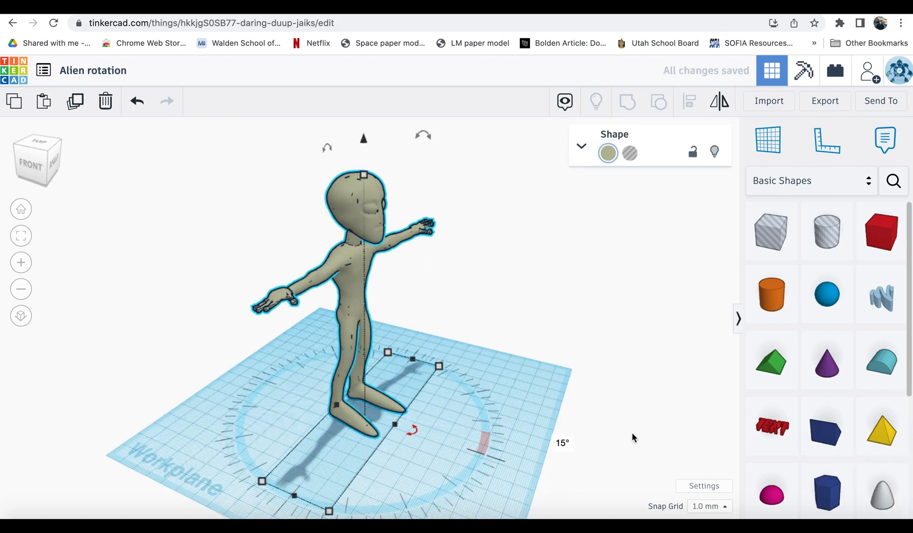
{"action": "left_click", "coordinate": [412, 430]}
{"action": "type", "text": "15"}
{"action": "key", "text": "Return"}
{"action": "left_click", "coordinate": [588, 341]}
{"action": "key", "text": "super+shift+4"}
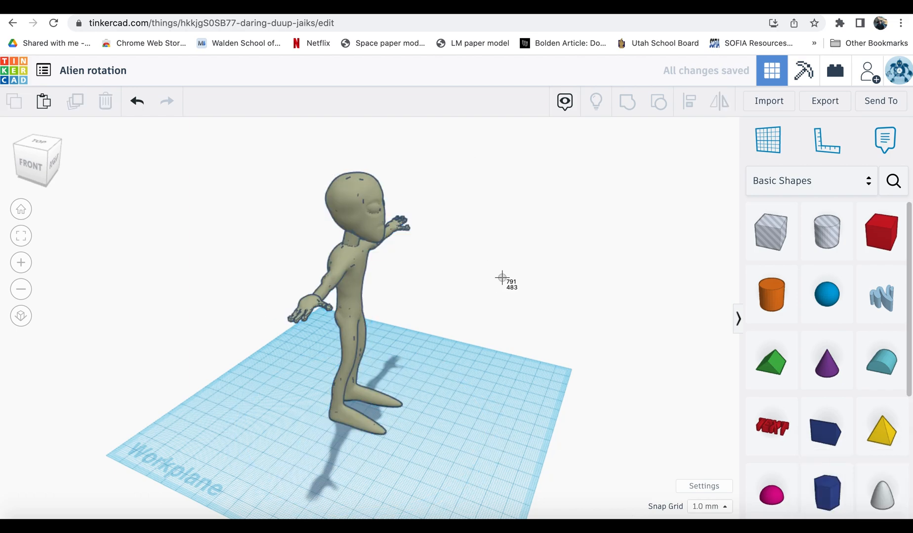
{"action": "left_click_drag", "start_coordinate": [148, 121], "coordinate": [575, 445]}
Rotate the alien a second 15 degrees and capture another screenshot of the scene.
{"action": "left_click", "coordinate": [351, 370]}
{"action": "left_click", "coordinate": [409, 430]}
{"action": "type", "text": "15"}
{"action": "key", "text": "Return"}
{"action": "left_click", "coordinate": [503, 277]}
{"action": "key", "text": "super+shift+4"}
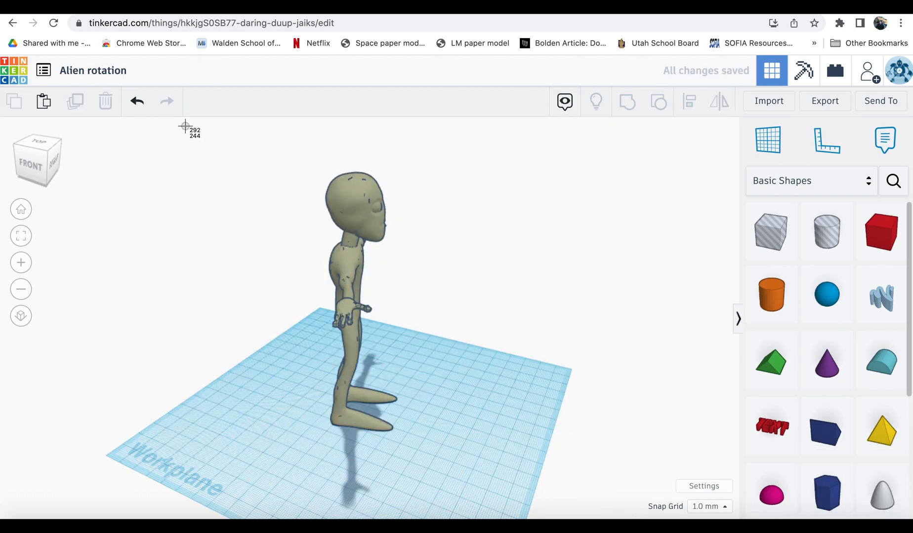
{"action": "left_click_drag", "start_coordinate": [184, 126], "coordinate": [583, 519]}
Rotate the alien a third 15 degrees and capture a screenshot of the same area.
{"action": "left_click", "coordinate": [363, 379]}
{"action": "left_click", "coordinate": [430, 436]}
{"action": "type", "text": "15"}
{"action": "left_click", "coordinate": [605, 479]}
{"action": "key", "text": "super+shift+4"}
{"action": "left_click_drag", "start_coordinate": [159, 122], "coordinate": [559, 496]}
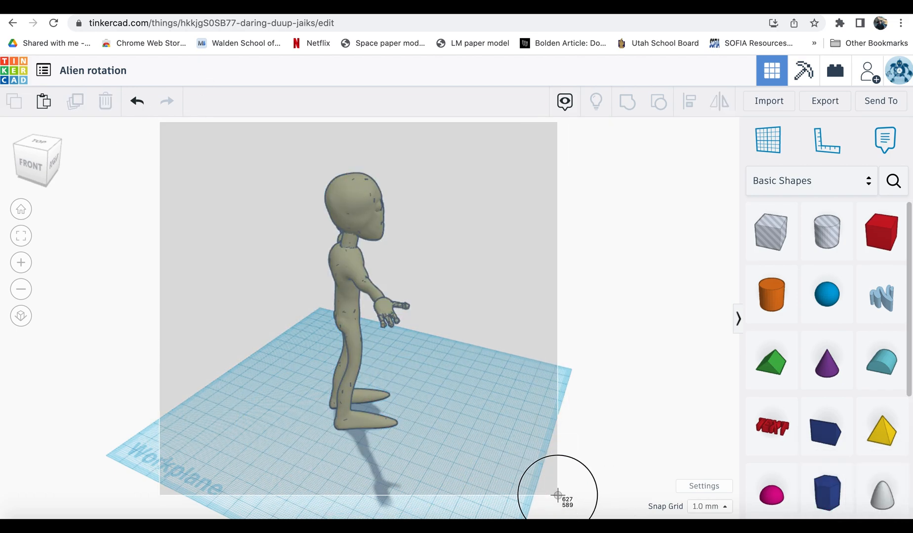
Rotate the alien a fourth 15 degrees and capture a screenshot of the scene.
{"action": "left_click", "coordinate": [358, 368]}
{"action": "left_click", "coordinate": [452, 444]}
{"action": "type", "text": "15"}
{"action": "left_click", "coordinate": [615, 431]}
{"action": "key", "text": "super+shift+4"}
{"action": "left_click_drag", "start_coordinate": [162, 132], "coordinate": [555, 482]}
Rotate the alien a fifth 15 degrees and capture a screenshot of the scene.
{"action": "left_click", "coordinate": [357, 366]}
{"action": "left_click", "coordinate": [474, 452]}
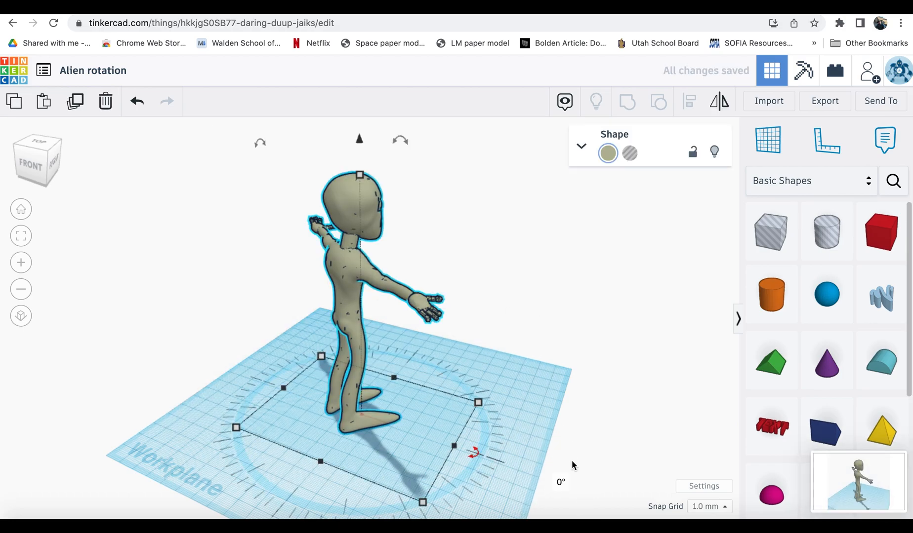
{"action": "type", "text": "15"}
{"action": "left_click", "coordinate": [572, 462]}
{"action": "left_click_drag", "start_coordinate": [179, 136], "coordinate": [575, 354]}
{"action": "left_click", "coordinate": [576, 355]}
{"action": "left_click_drag", "start_coordinate": [157, 123], "coordinate": [561, 485]}
Rotate the alien a sixth 15 degrees and capture a screenshot of the scene.
{"action": "left_click", "coordinate": [362, 366]}
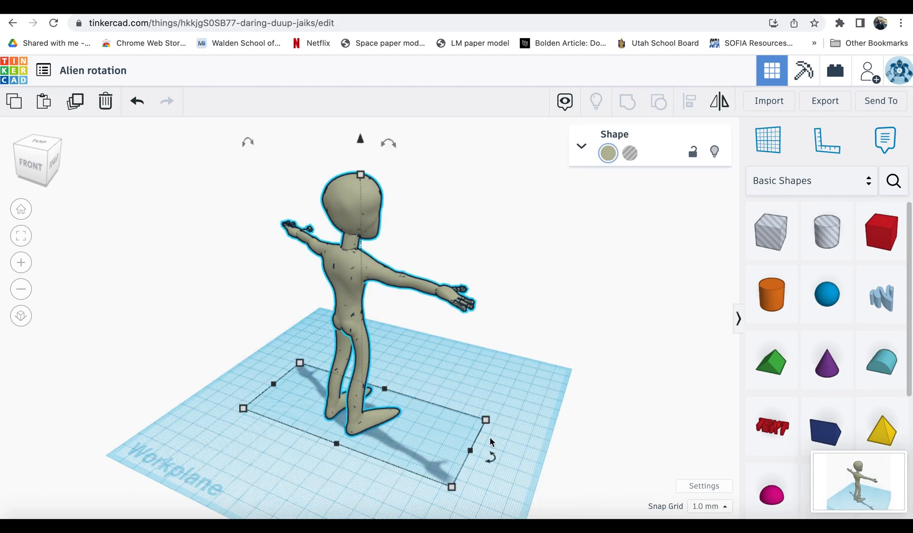
{"action": "left_click", "coordinate": [490, 456]}
{"action": "type", "text": "15"}
{"action": "left_click", "coordinate": [564, 272]}
{"action": "left_click_drag", "start_coordinate": [146, 121], "coordinate": [548, 486]}
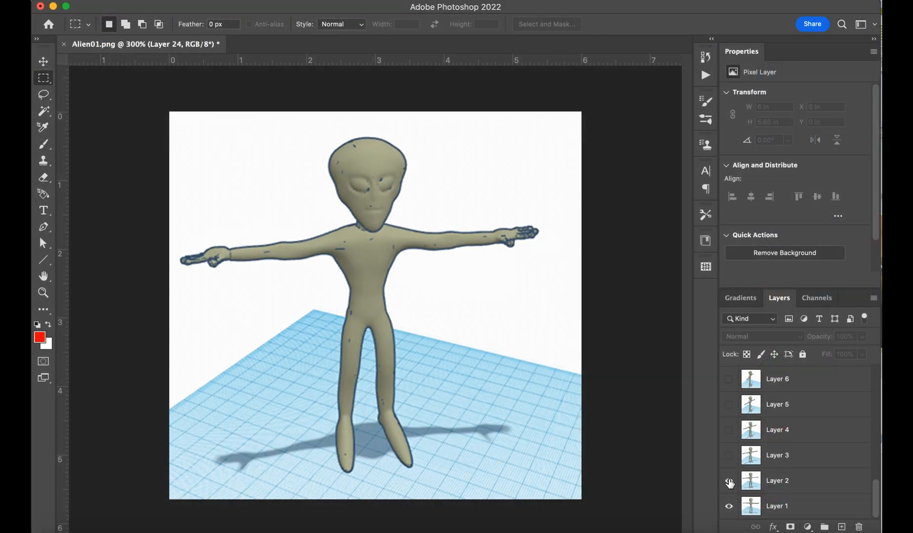
Turn on visibility of Layers 3 through 6 one at a time to preview the rotation frames.
{"action": "left_click", "coordinate": [729, 455]}
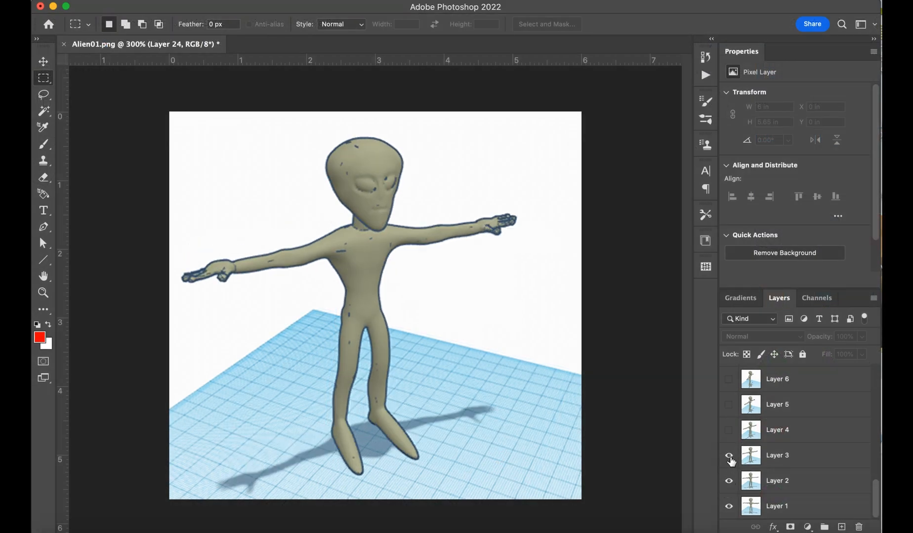
{"action": "left_click", "coordinate": [728, 430]}
{"action": "left_click", "coordinate": [730, 409]}
{"action": "left_click", "coordinate": [729, 379]}
{"action": "scroll", "coordinate": [729, 379], "scroll_direction": "up", "scroll_amount": 3}
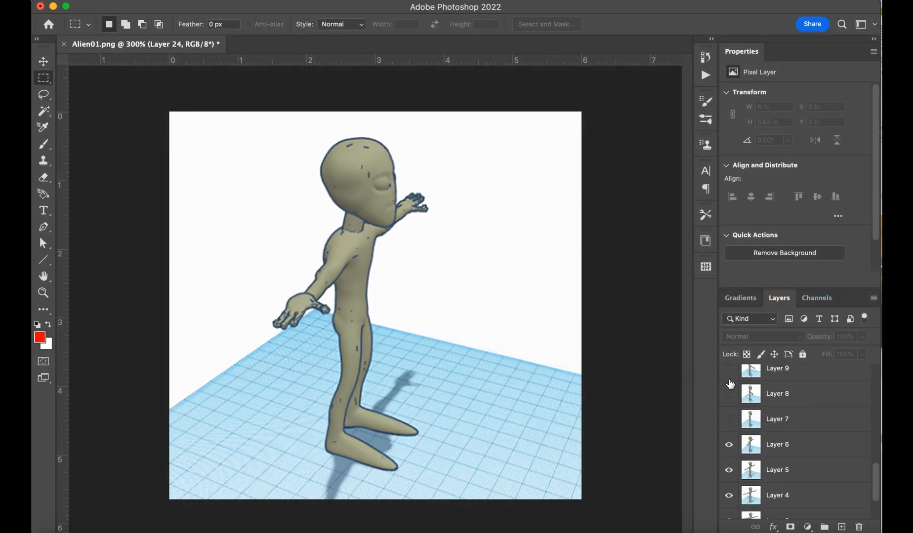
Turn on visibility of Layers 7, 8 and 9 in sequence to continue previewing the frames.
{"action": "left_click", "coordinate": [728, 419]}
{"action": "left_click", "coordinate": [728, 394]}
{"action": "left_click", "coordinate": [729, 372]}
{"action": "scroll", "coordinate": [729, 375], "scroll_direction": "up", "scroll_amount": 5}
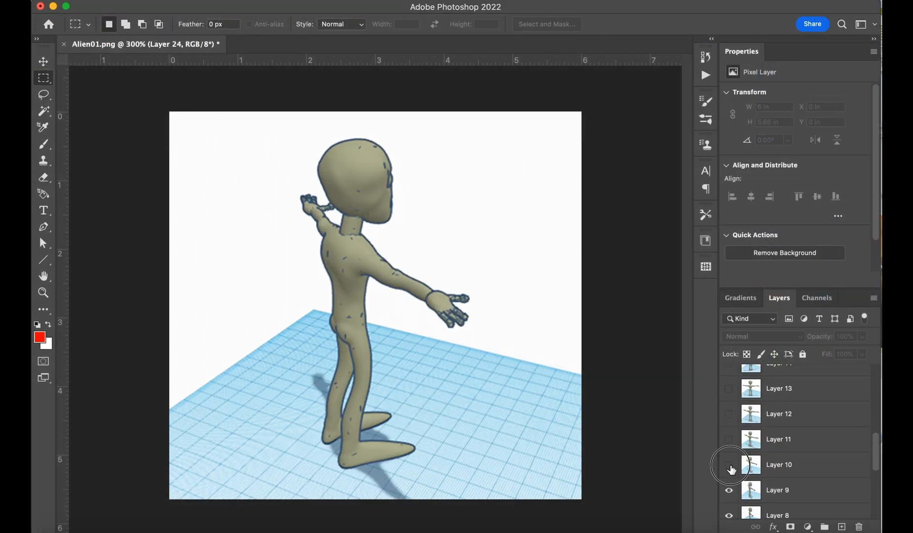
Turn on visibility of Layers 10 through 13 in sequence to preview further frames.
{"action": "left_click", "coordinate": [729, 465]}
{"action": "left_click", "coordinate": [728, 440]}
{"action": "left_click", "coordinate": [728, 414]}
{"action": "left_click", "coordinate": [729, 395]}
{"action": "scroll", "coordinate": [729, 393], "scroll_direction": "up", "scroll_amount": 4}
Turn on visibility of Layers 14, 15 and 16 in sequence to preview the final frames.
{"action": "left_click", "coordinate": [728, 465]}
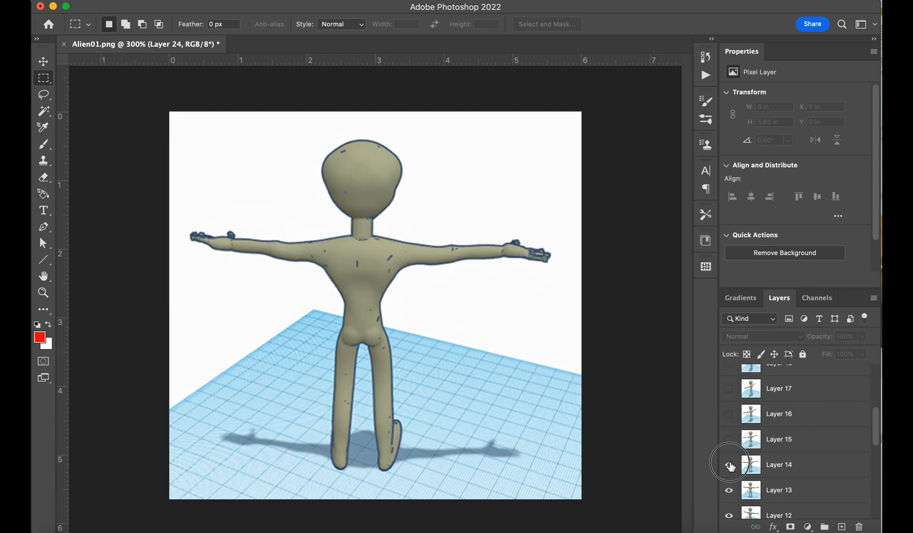
{"action": "left_click", "coordinate": [729, 439]}
{"action": "left_click", "coordinate": [729, 413]}
{"action": "left_click", "coordinate": [275, 197]}
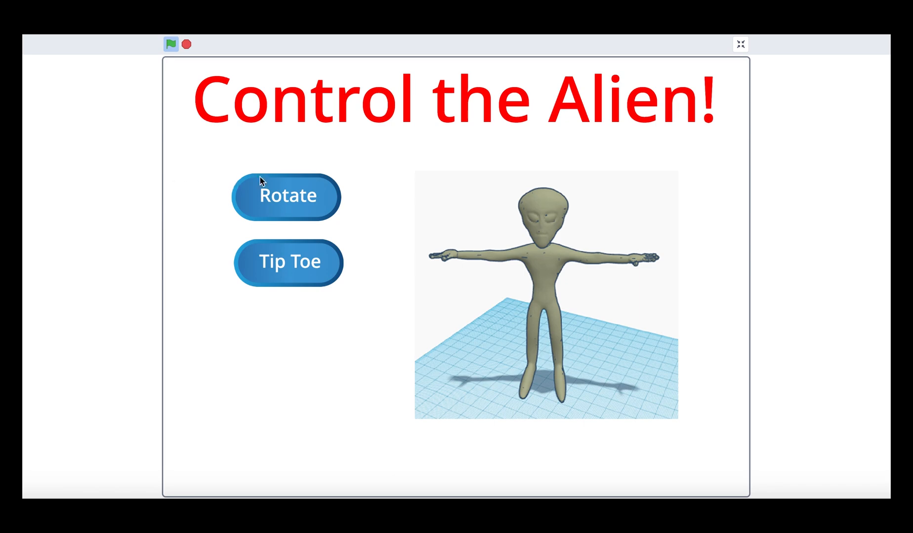
Run the Control the Alien project, triggering the Rotate and Tip Toe animations in turn.
{"action": "left_click", "coordinate": [269, 179]}
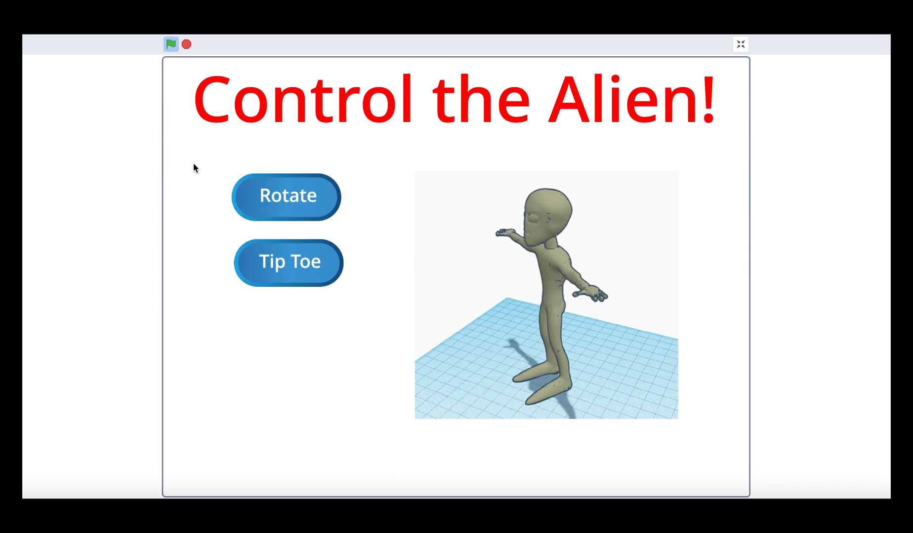
{"action": "left_click", "coordinate": [275, 260]}
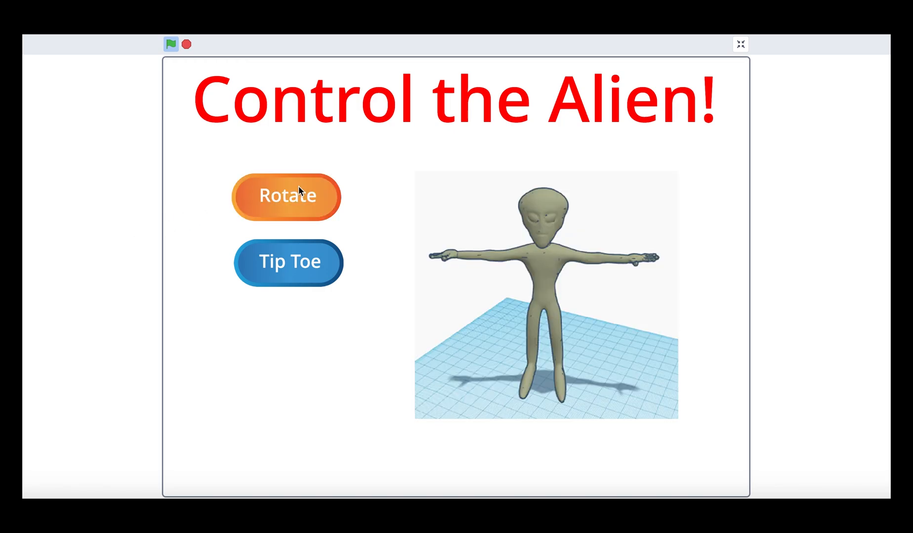
{"action": "left_click", "coordinate": [298, 191]}
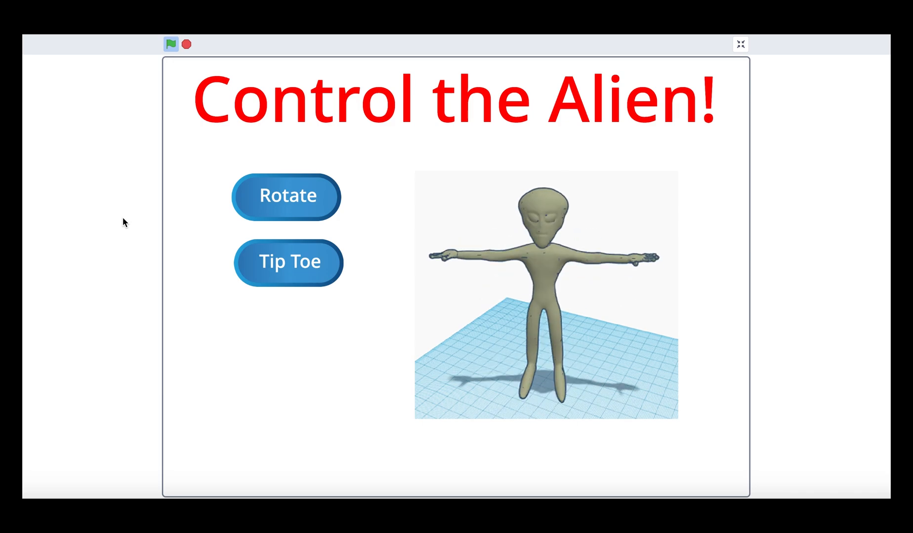
{"action": "left_click", "coordinate": [291, 260]}
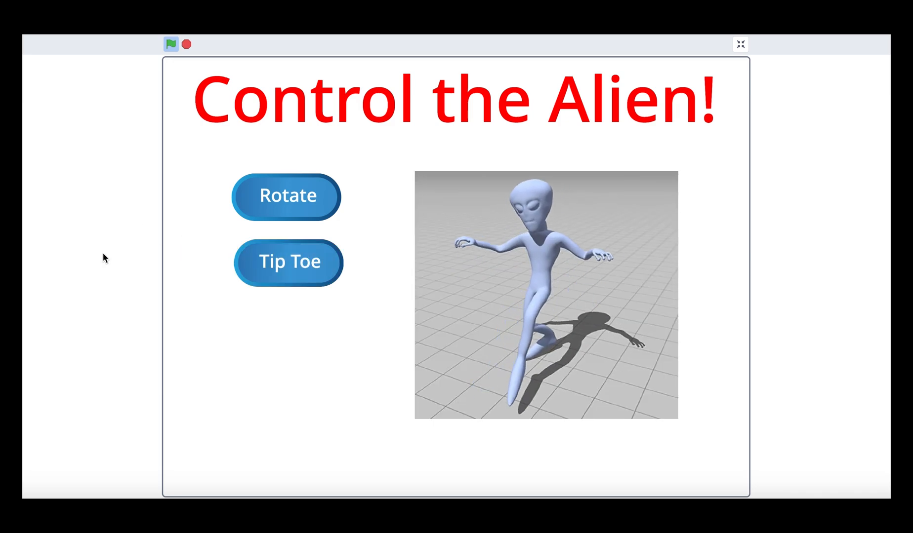